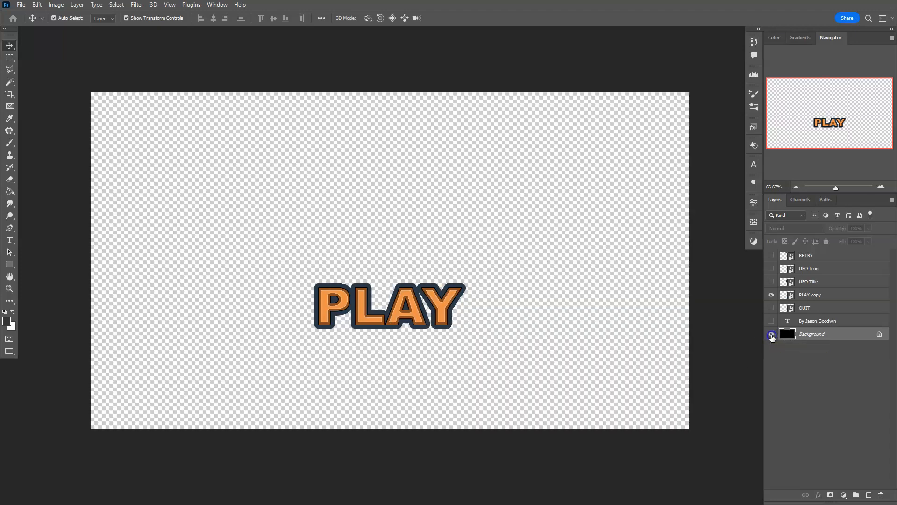
Hide the PLAY copy layer and show only the author credit text over the black Background layer
{"action": "left_click", "coordinate": [771, 334]}
{"action": "left_click", "coordinate": [772, 334]}
{"action": "left_click", "coordinate": [770, 295]}
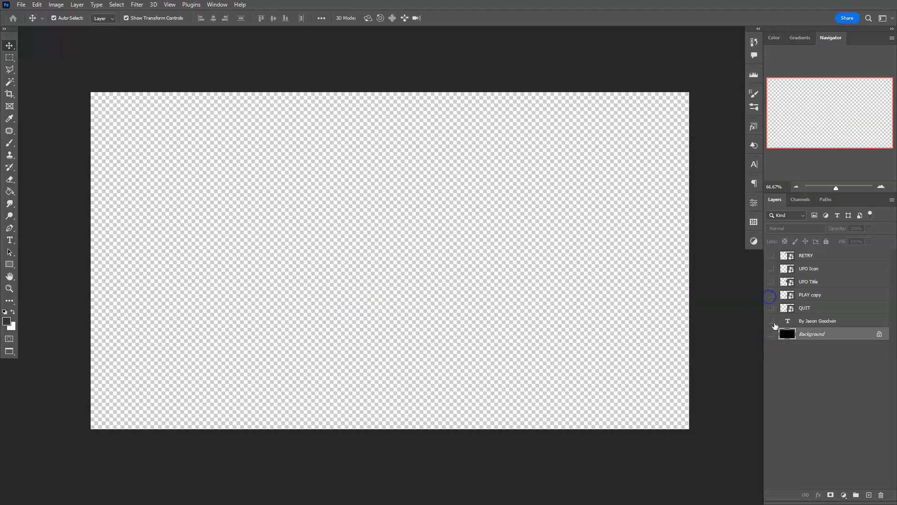
{"action": "left_click", "coordinate": [800, 324]}
{"action": "left_click", "coordinate": [771, 321]}
{"action": "left_click", "coordinate": [772, 334]}
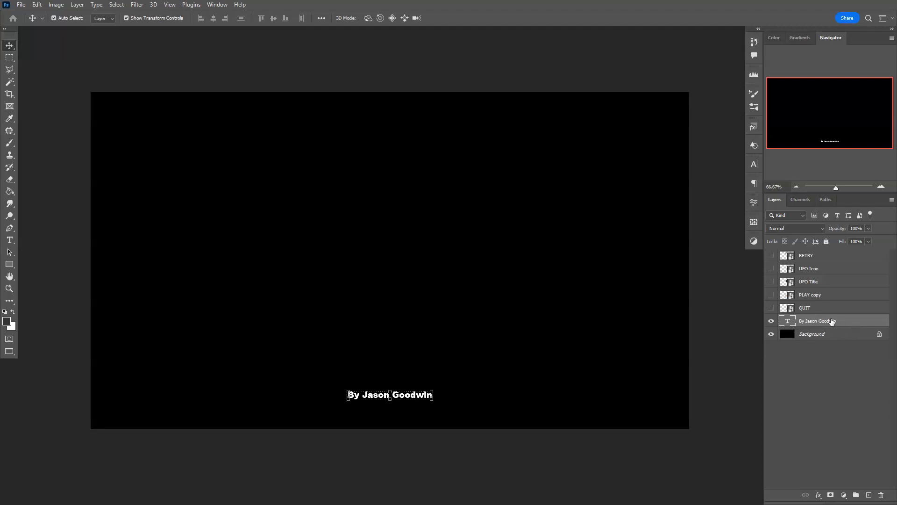
Draw a white rectangle about 0.6 by 0.1 in to the left of the author credit and duplicate it on the right side
{"action": "left_click", "coordinate": [881, 187]}
{"action": "left_click", "coordinate": [881, 187]}
{"action": "left_click_drag", "start_coordinate": [514, 394], "coordinate": [571, 214]}
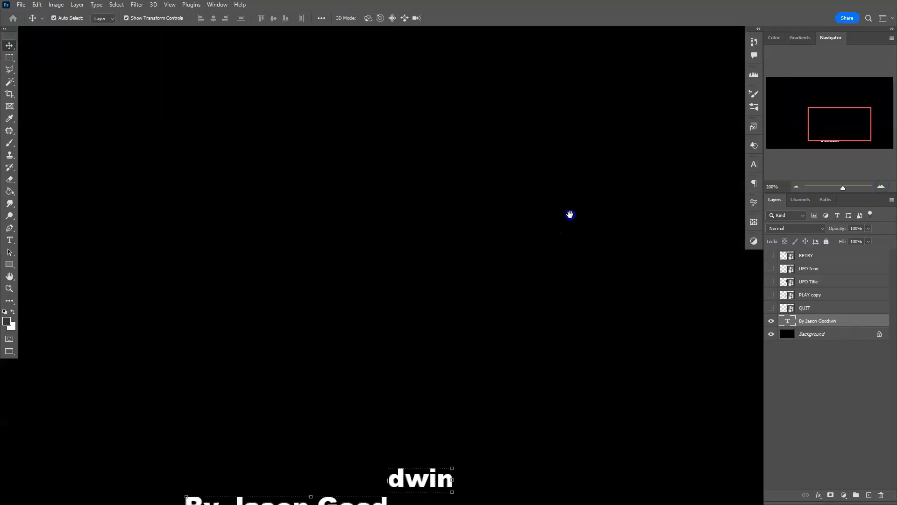
{"action": "left_click_drag", "start_coordinate": [490, 327], "coordinate": [519, 217]}
{"action": "left_click", "coordinate": [9, 264]}
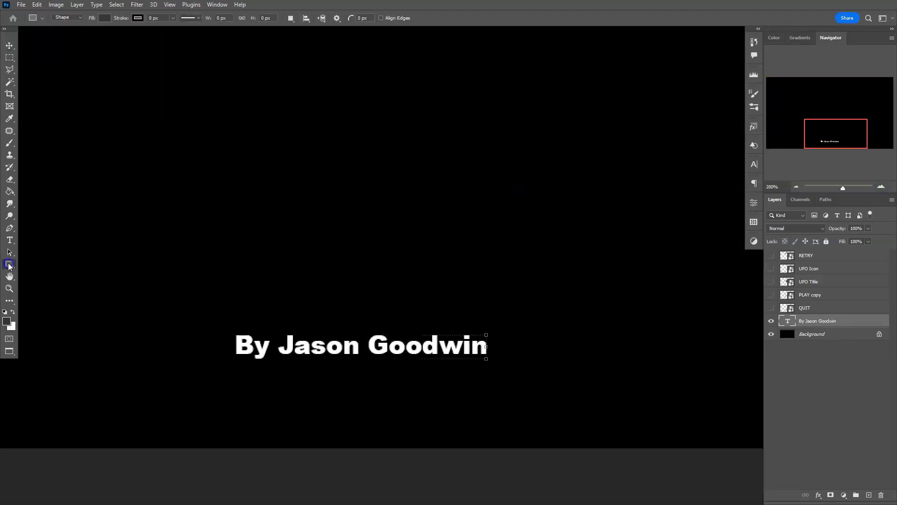
{"action": "right_click", "coordinate": [9, 266]}
{"action": "left_click", "coordinate": [8, 266]}
{"action": "key", "text": "x"}
{"action": "mouse_move", "coordinate": [180, 342]}
{"action": "left_mouse_down"}
{"action": "mouse_move", "coordinate": [221, 350]}
{"action": "mouse_move", "coordinate": [549, 343]}
{"action": "mouse_move", "coordinate": [530, 345]}
{"action": "left_mouse_up"}
{"action": "key", "text": "v"}
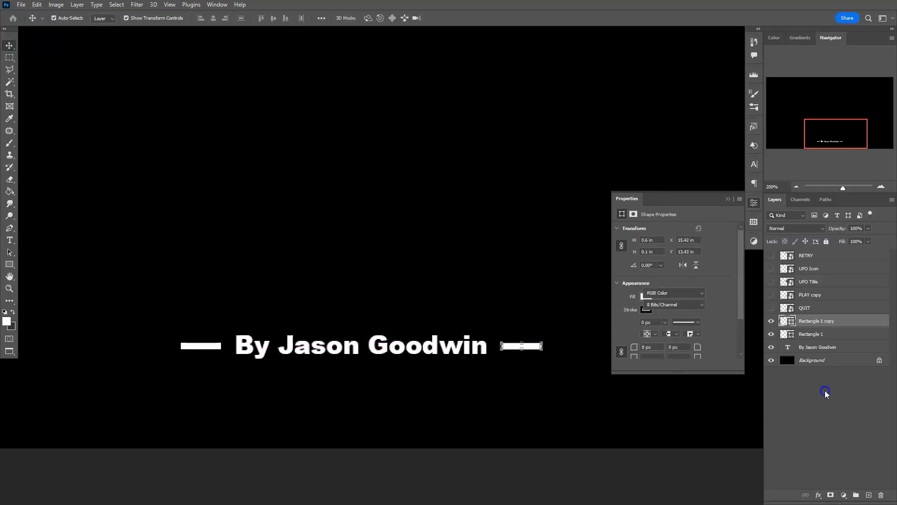
Merge the two rectangle layers and move the merged shape layer below the author credit text layer
{"action": "left_click", "coordinate": [819, 333], "text": "ctrl"}
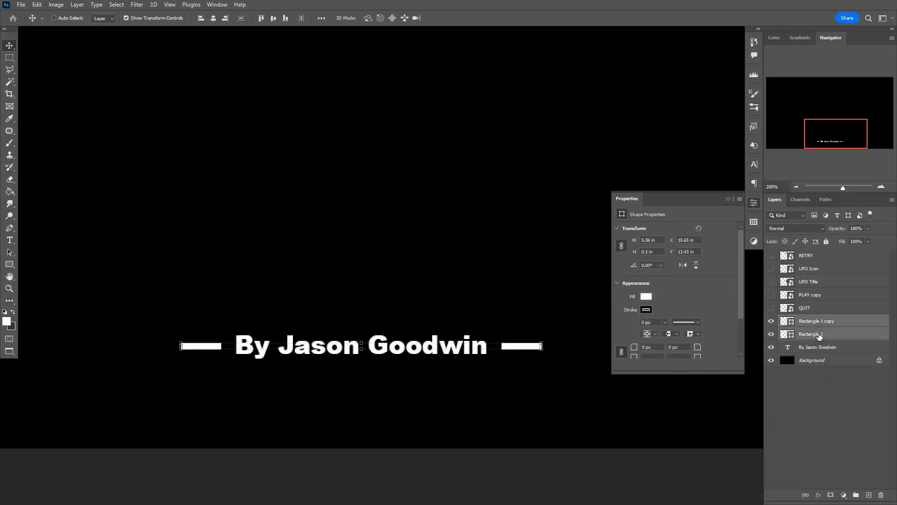
{"action": "key", "text": "ctrl+e"}
{"action": "left_click_drag", "start_coordinate": [808, 321], "coordinate": [807, 340]}
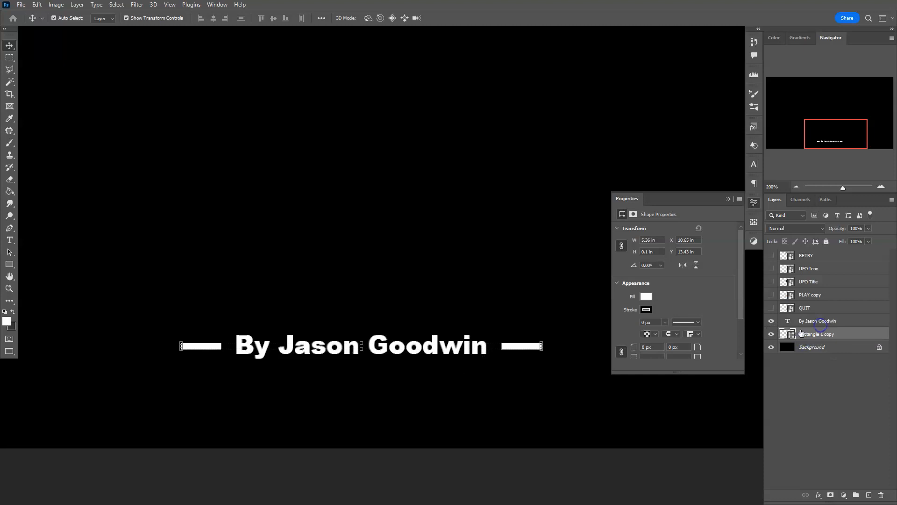
Combine the author credit text layer and the merged rectangle layer into one smart object
{"action": "left_click", "coordinate": [818, 323]}
{"action": "left_click", "coordinate": [802, 335], "text": "shift"}
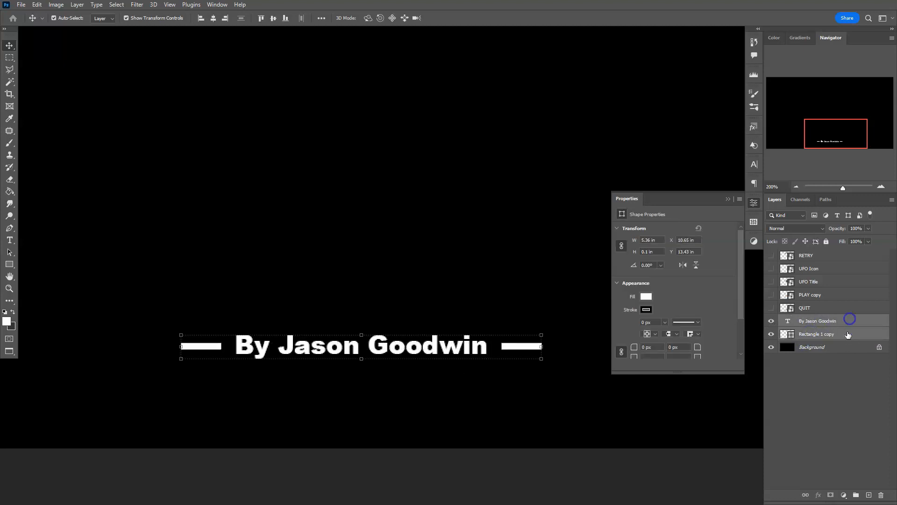
{"action": "left_click", "coordinate": [849, 322]}
{"action": "left_click", "coordinate": [848, 333], "text": "shift"}
{"action": "left_click", "coordinate": [851, 321]}
{"action": "left_click", "coordinate": [846, 335], "text": "shift"}
{"action": "right_click", "coordinate": [821, 330]}
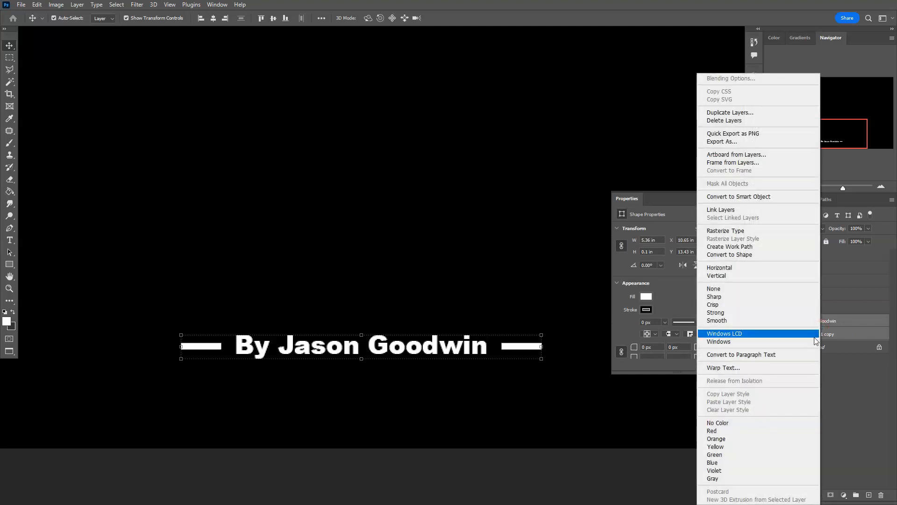
{"action": "left_click", "coordinate": [730, 198]}
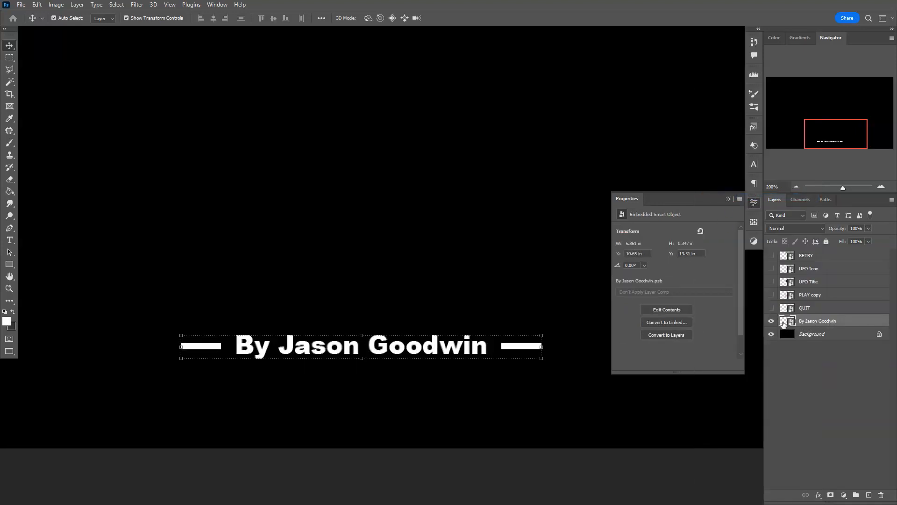
Hide the author credit smart object, show and select PLAY copy, and collapse the properties display
{"action": "left_click", "coordinate": [767, 322]}
{"action": "left_click", "coordinate": [770, 322]}
{"action": "left_click", "coordinate": [768, 323]}
{"action": "left_click", "coordinate": [769, 295]}
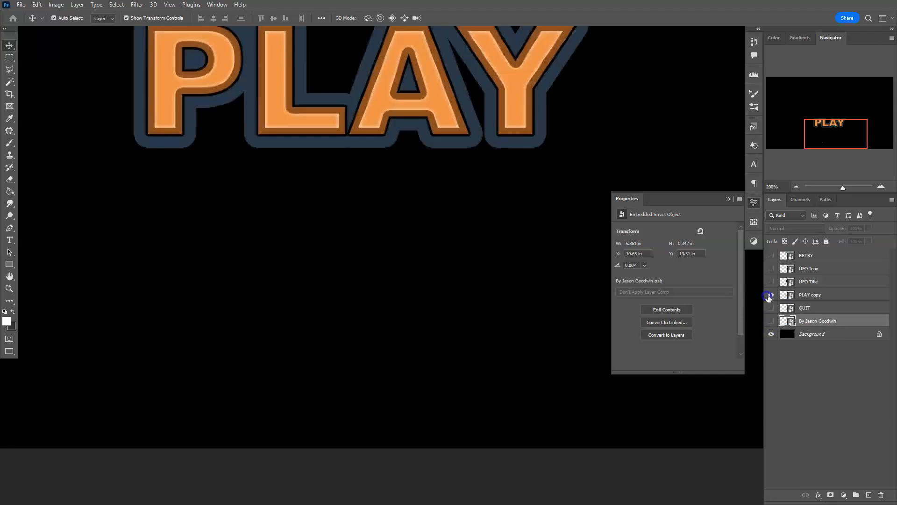
{"action": "left_click", "coordinate": [824, 295]}
{"action": "left_click_drag", "start_coordinate": [509, 287], "coordinate": [495, 338]}
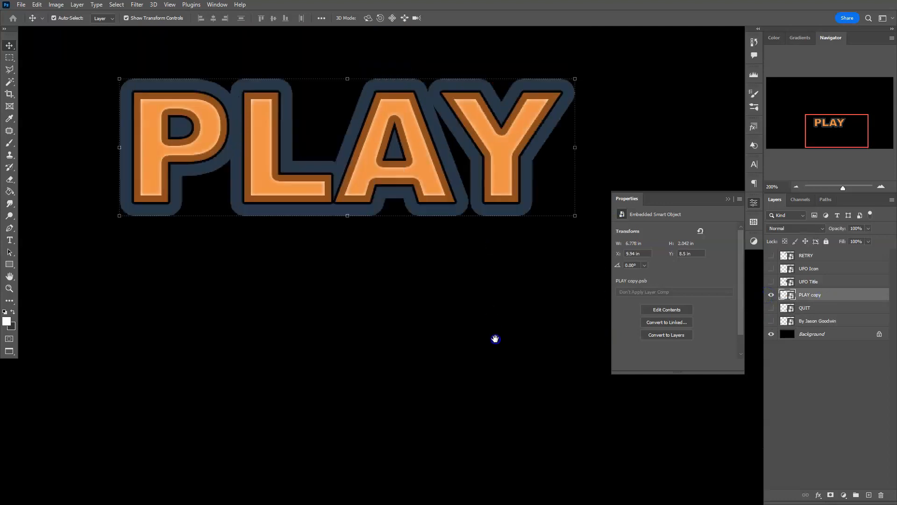
{"action": "left_click", "coordinate": [732, 198]}
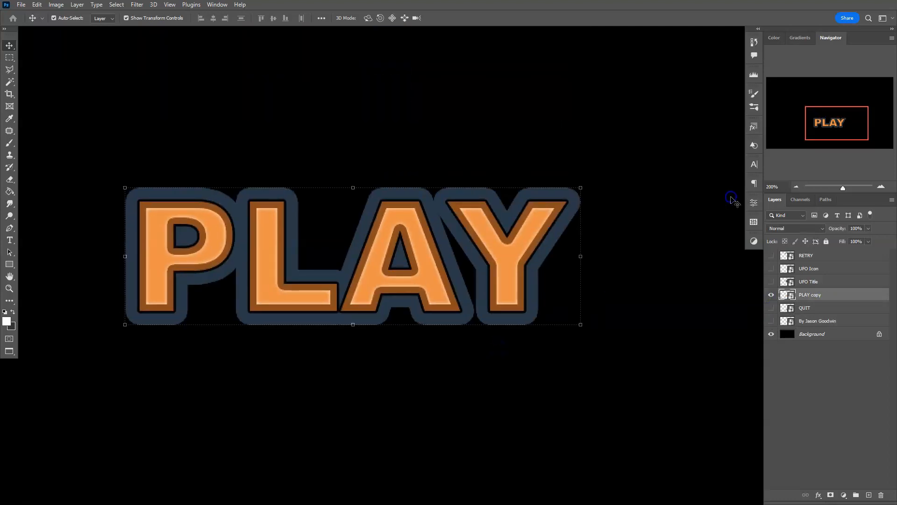
Open the contents of the PLAY copy smart object and return to the standard screen mode with document tabs
{"action": "double_click", "coordinate": [788, 294]}
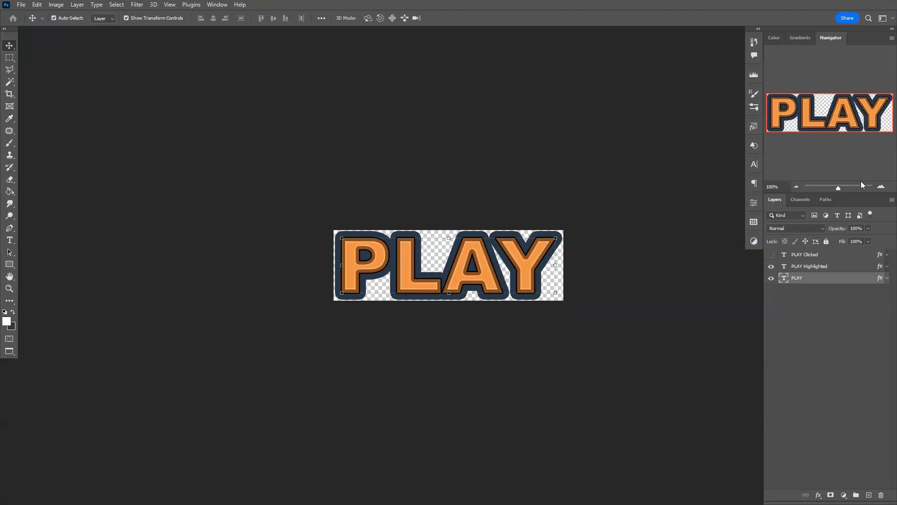
{"action": "left_click", "coordinate": [882, 186]}
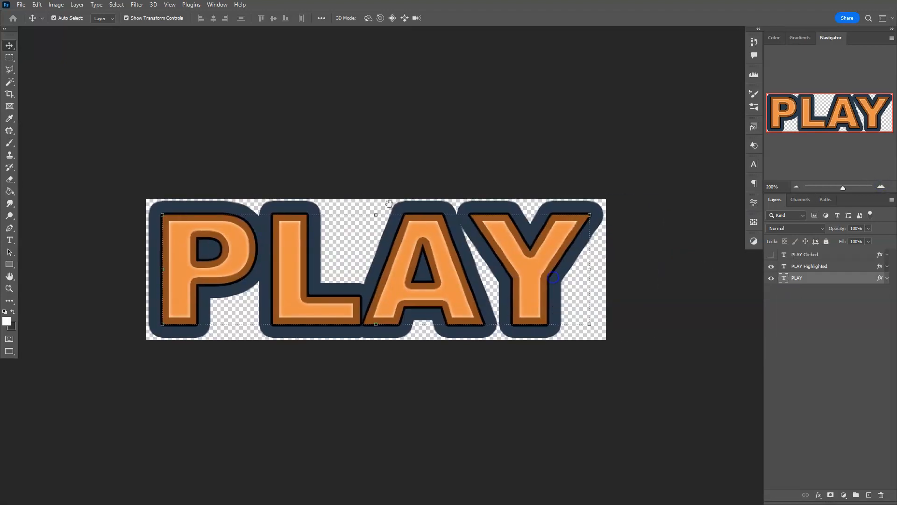
{"action": "key", "text": "f"}
{"action": "key", "text": "f"}
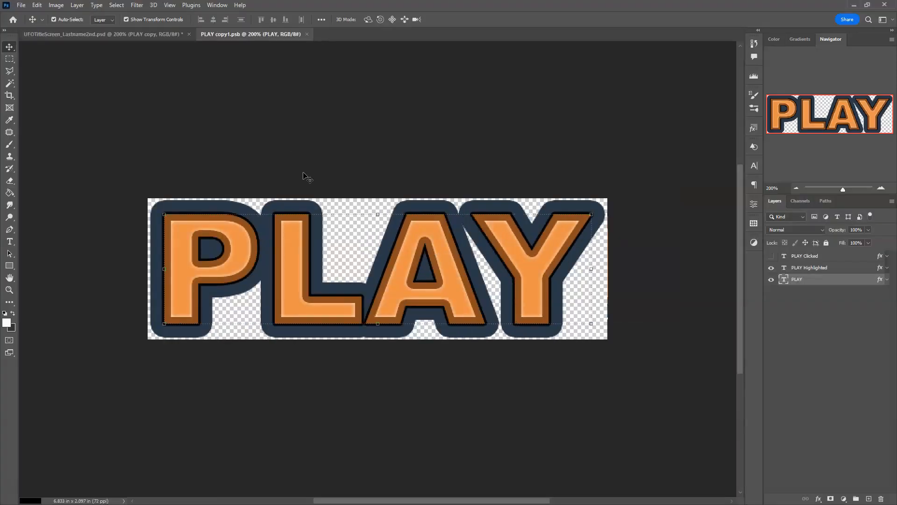
Compare the document dimensions of the title screen file with those of the PLAY copy smart object
{"action": "left_click", "coordinate": [79, 34]}
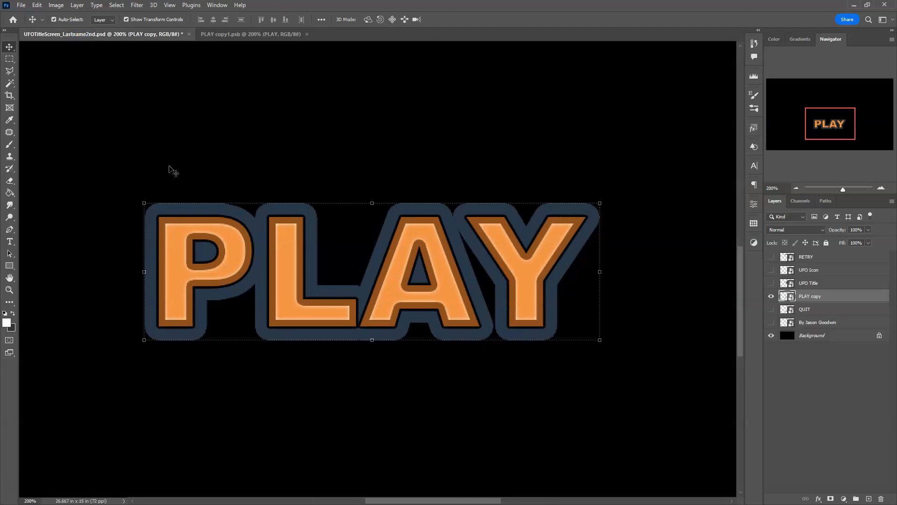
{"action": "left_click", "coordinate": [86, 500]}
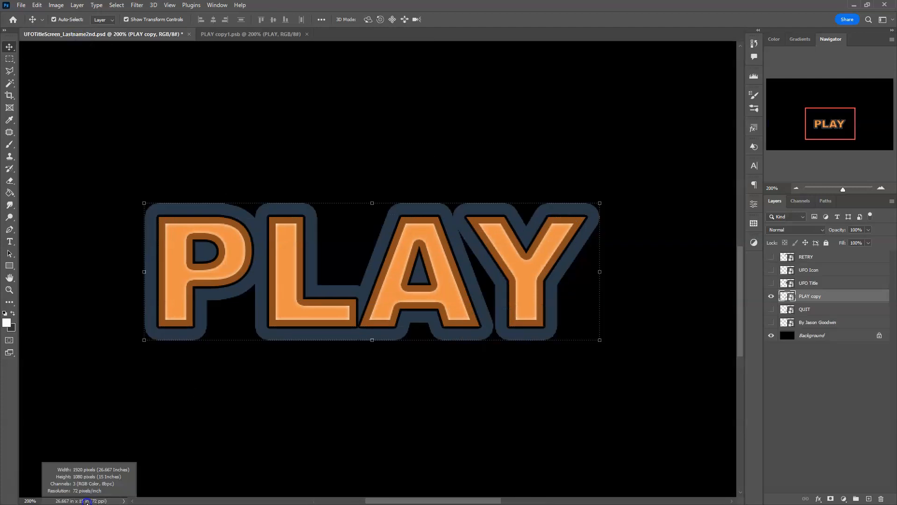
{"action": "left_click", "coordinate": [230, 36]}
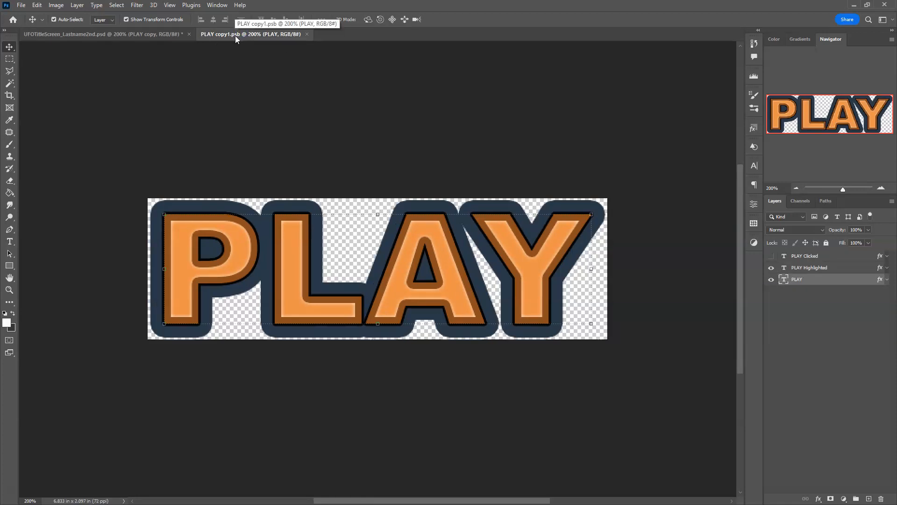
{"action": "left_click", "coordinate": [88, 501]}
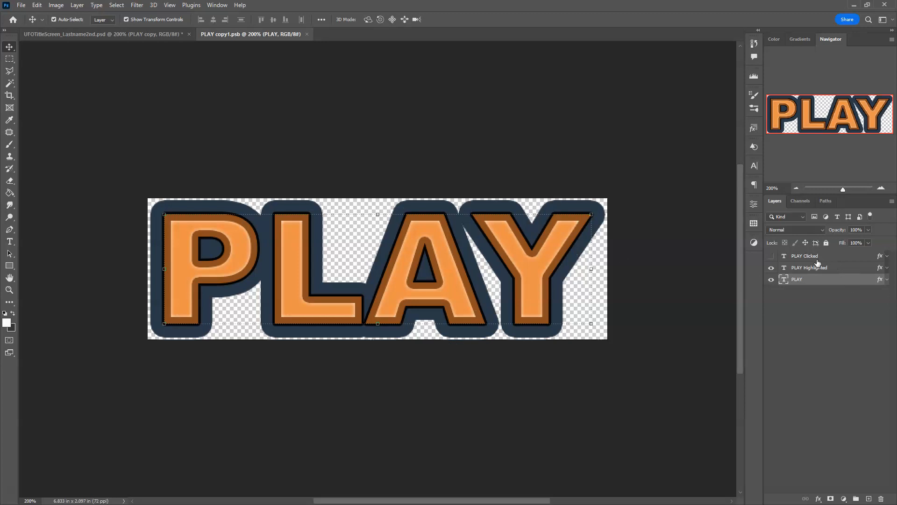
Preview the PLAY, PLAY Highlighted and PLAY Clicked layers by switching their visibility on and off
{"action": "left_click", "coordinate": [771, 255]}
{"action": "left_click_drag", "start_coordinate": [771, 267], "coordinate": [771, 279]}
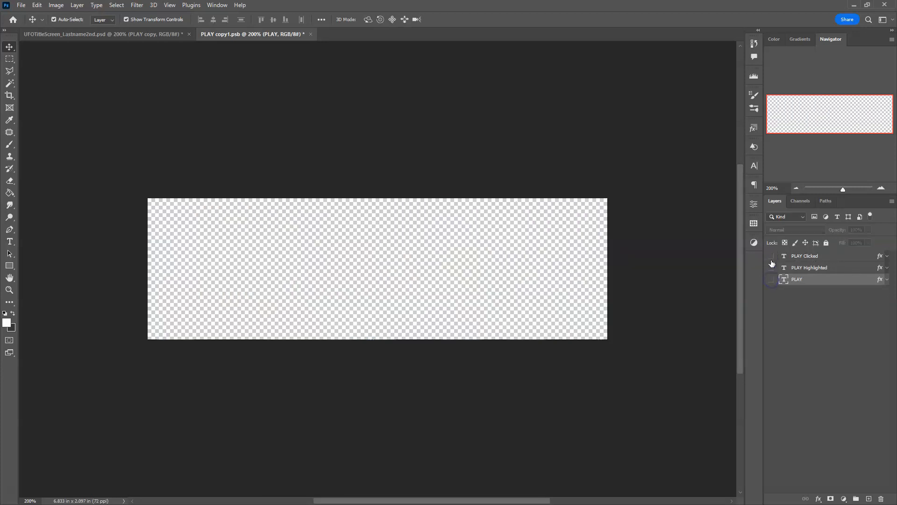
{"action": "left_click", "coordinate": [770, 267]}
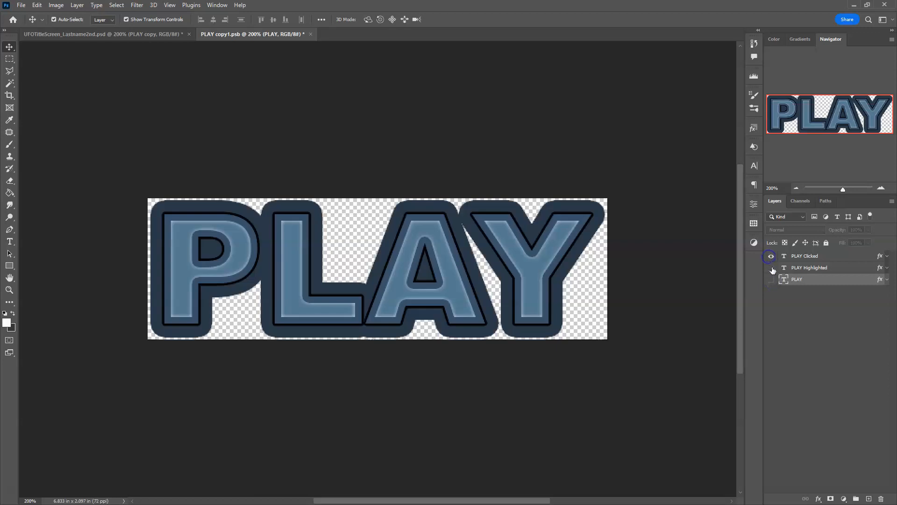
{"action": "left_click", "coordinate": [771, 267]}
{"action": "left_click", "coordinate": [771, 279]}
{"action": "left_click", "coordinate": [771, 268]}
{"action": "left_click", "coordinate": [770, 256]}
{"action": "left_click", "coordinate": [771, 256]}
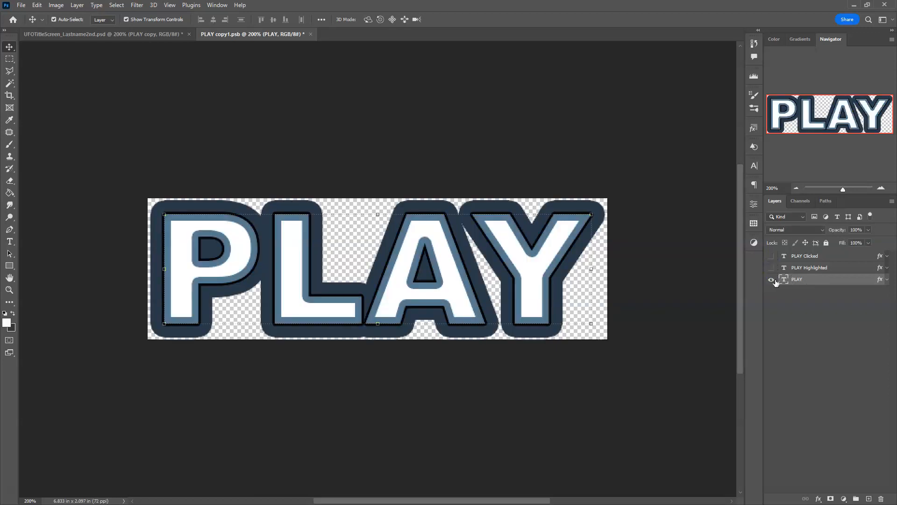
Show the PLAY Highlighted and PLAY Clicked layers above the default PLAY layer
{"action": "left_click", "coordinate": [770, 267]}
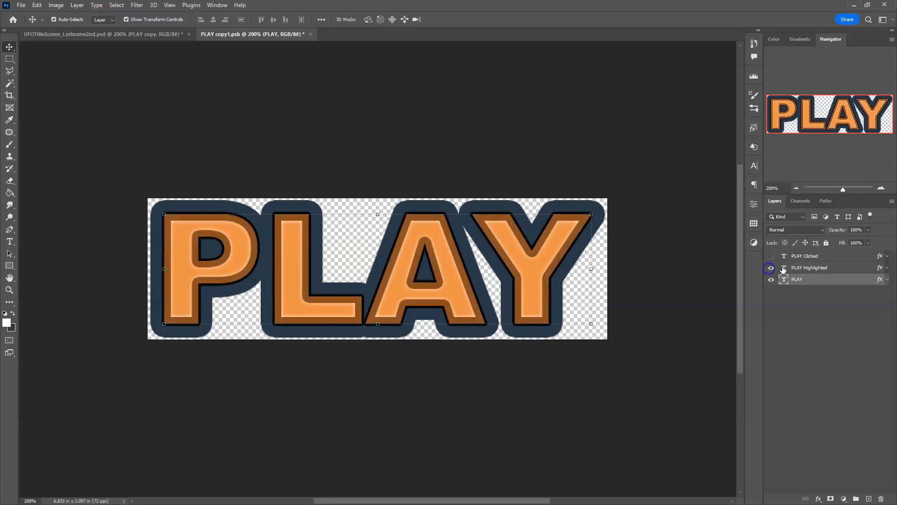
{"action": "left_click", "coordinate": [806, 267]}
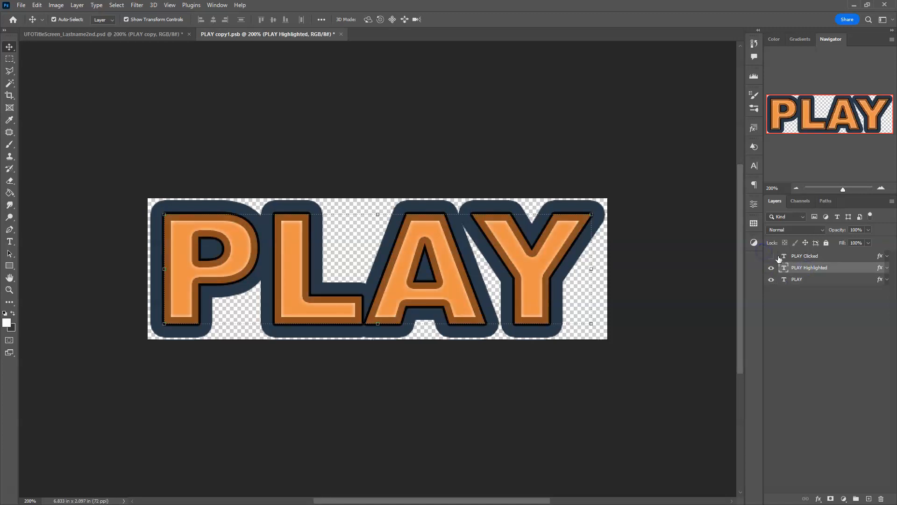
{"action": "left_click", "coordinate": [771, 256]}
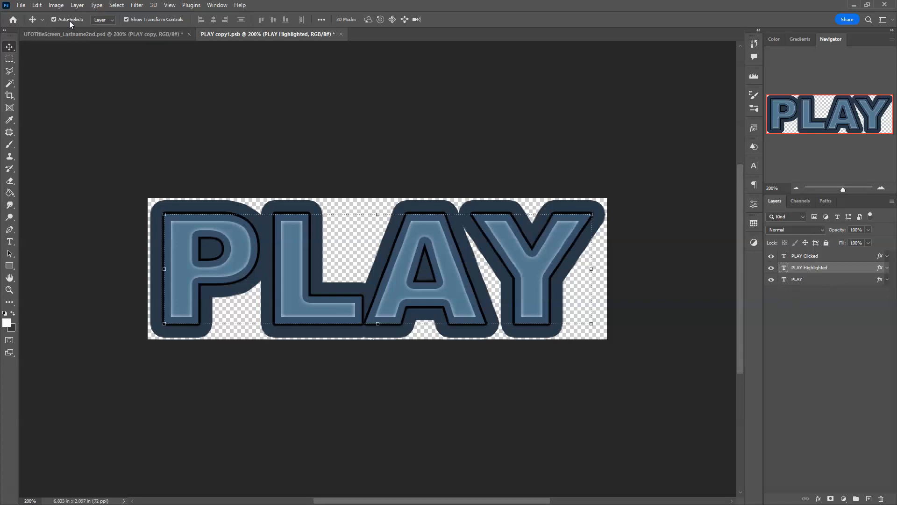
Make RETRY the only visible layer in the title screen document and open its smart object contents
{"action": "left_click", "coordinate": [82, 33]}
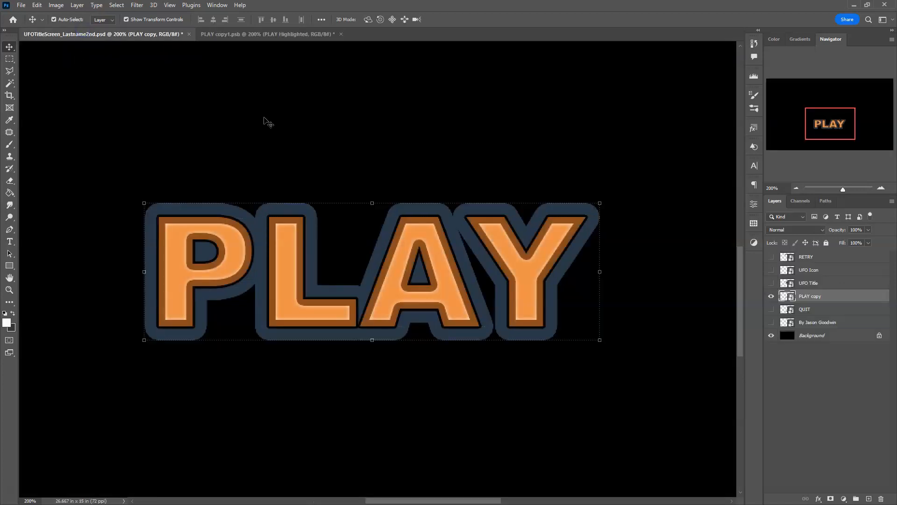
{"action": "left_click", "coordinate": [771, 296]}
{"action": "left_click", "coordinate": [771, 256]}
{"action": "left_click", "coordinate": [795, 188]}
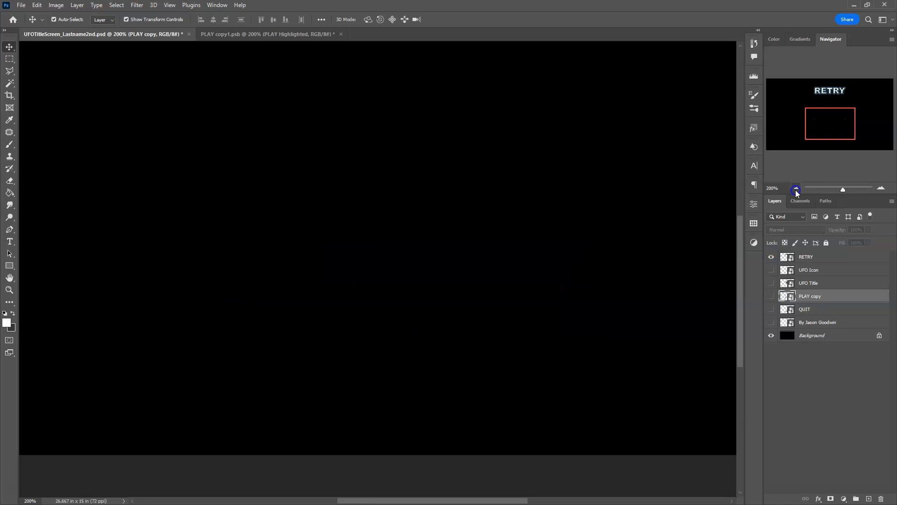
{"action": "left_click", "coordinate": [771, 335]}
{"action": "left_click", "coordinate": [811, 258]}
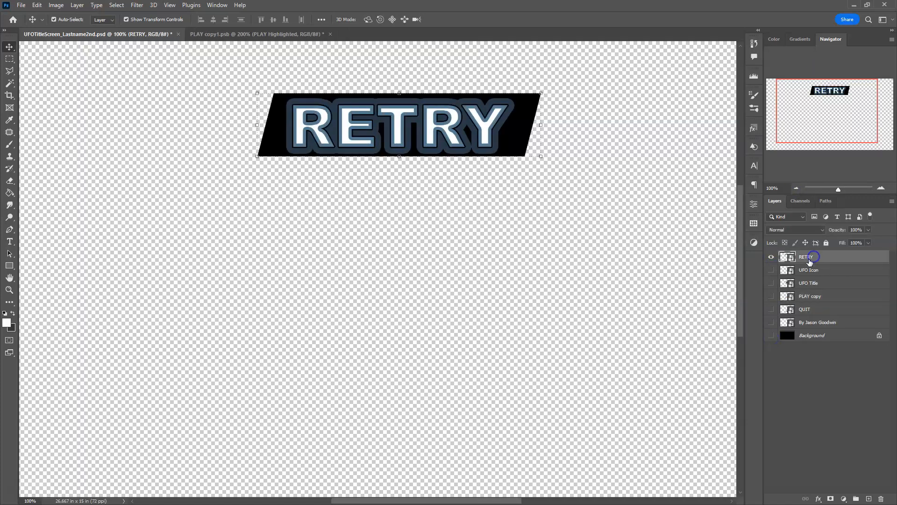
{"action": "double_click", "coordinate": [786, 259]}
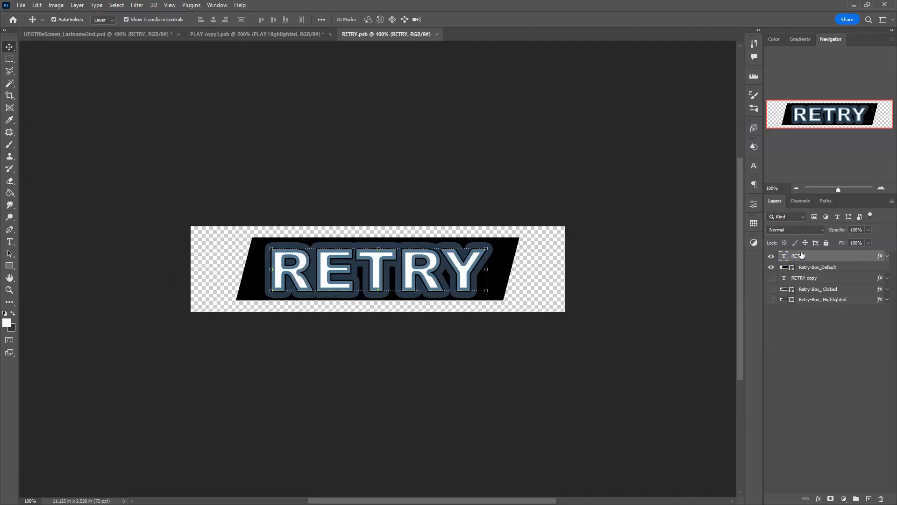
Inspect the RETRY text and Retry-Box_Default layers by switching each one's visibility off and on
{"action": "left_click", "coordinate": [832, 271]}
{"action": "left_click", "coordinate": [771, 267]}
{"action": "left_click", "coordinate": [771, 255]}
{"action": "left_click", "coordinate": [771, 267]}
{"action": "left_click", "coordinate": [771, 256]}
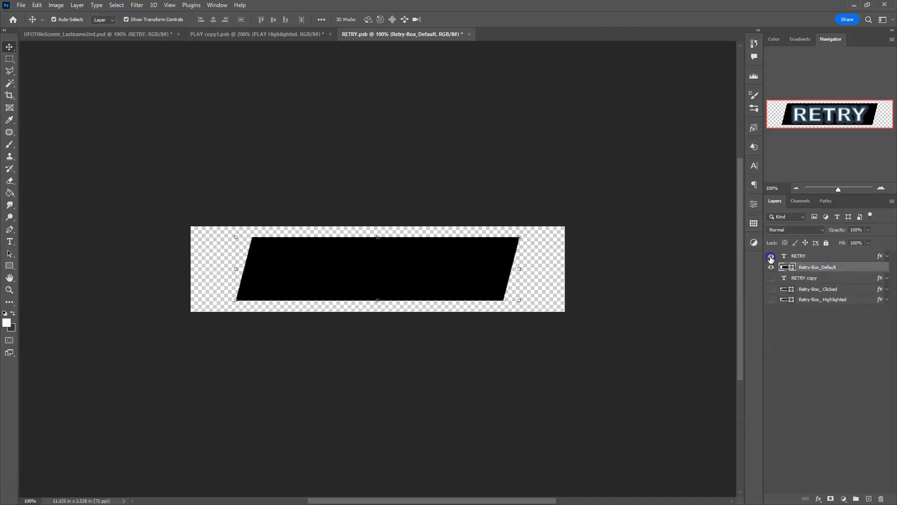
{"action": "left_click", "coordinate": [771, 257]}
{"action": "left_click", "coordinate": [770, 257]}
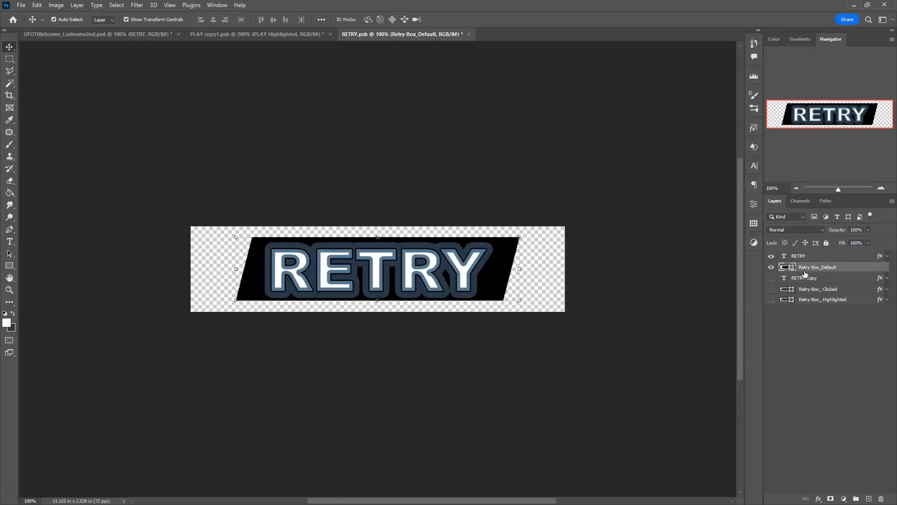
Clear the layer styles from the RETRY, RETRY copy, Retry-Box_ Clicked and Retry-Box_ Highlighted layers, and select the RETRY text layer
{"action": "left_click", "coordinate": [881, 188]}
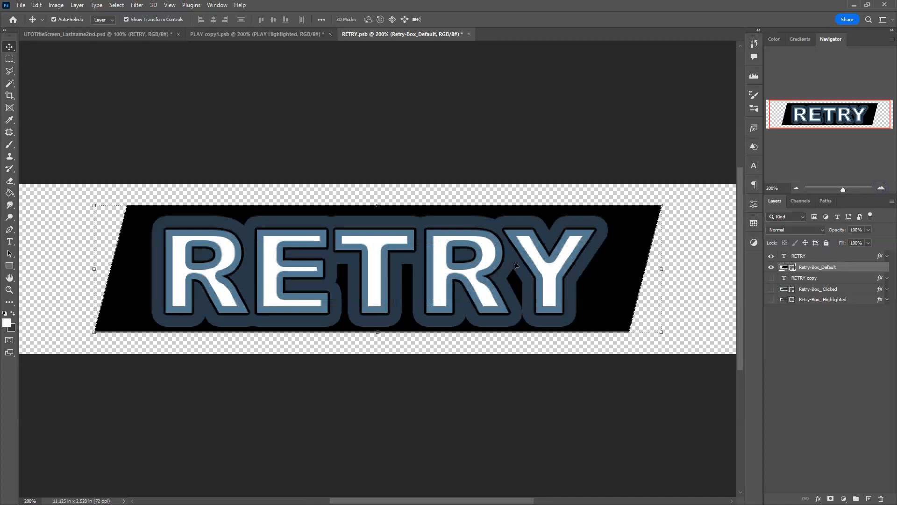
{"action": "left_click", "coordinate": [808, 256]}
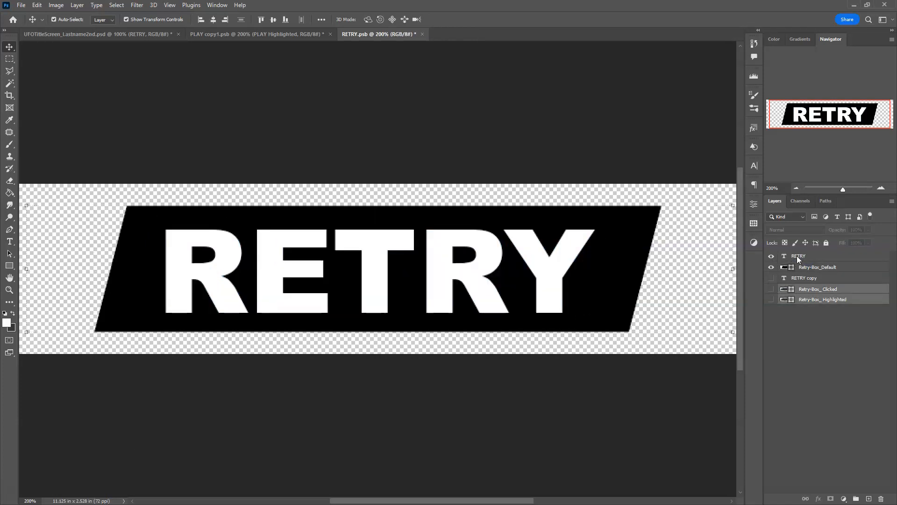
{"action": "left_click", "coordinate": [806, 257]}
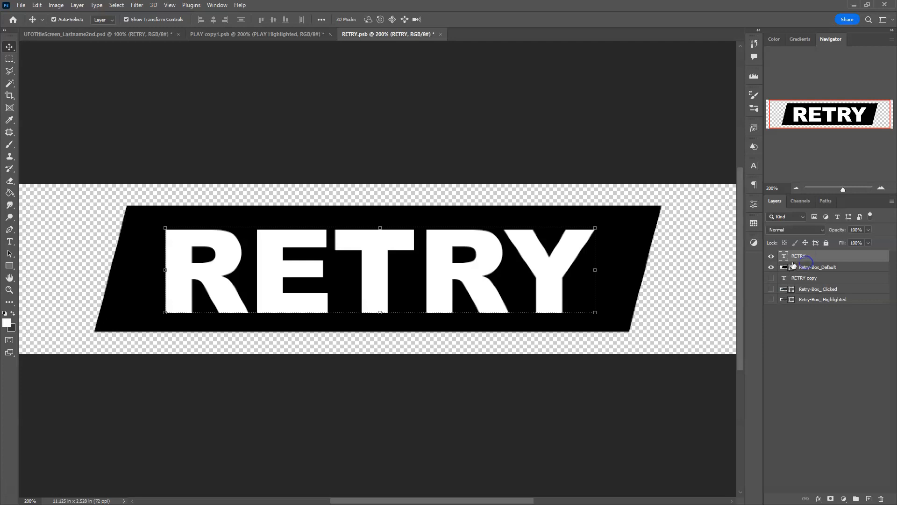
Check the default button's text and box layers by toggling the visibility of RETRY and Retry-Box_Default
{"action": "left_click", "coordinate": [805, 267]}
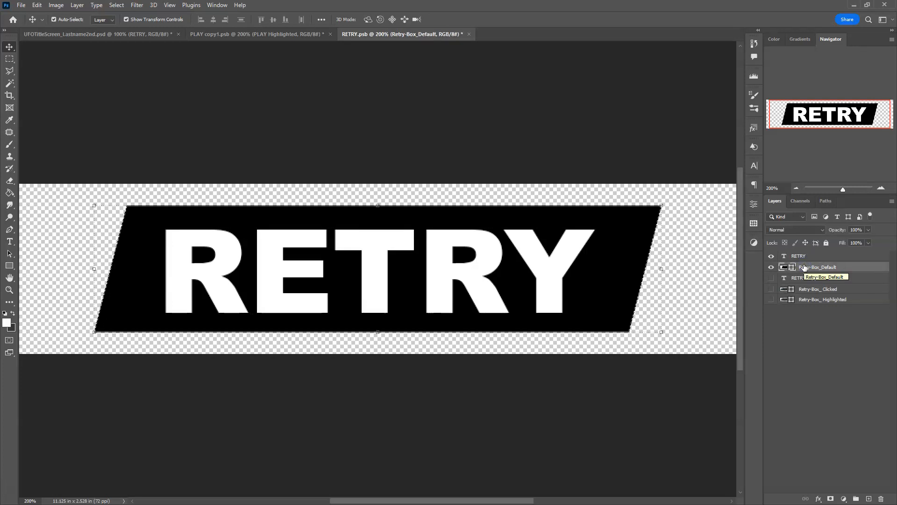
{"action": "left_click", "coordinate": [770, 256]}
{"action": "left_click", "coordinate": [771, 256]}
{"action": "left_click", "coordinate": [770, 267]}
{"action": "left_click", "coordinate": [771, 267]}
{"action": "left_click", "coordinate": [804, 256]}
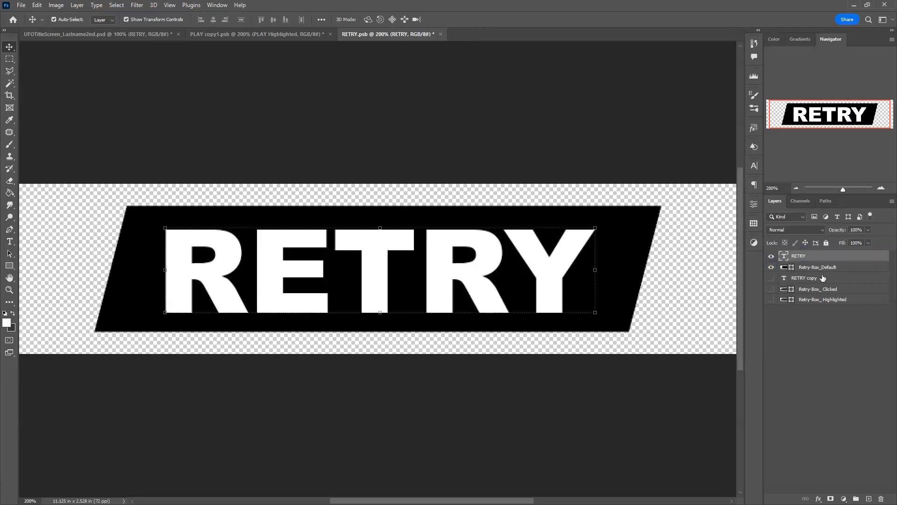
Start a quick PNG export of the default RETRY button and name the file RETRY_Default.png
{"action": "left_click", "coordinate": [797, 189]}
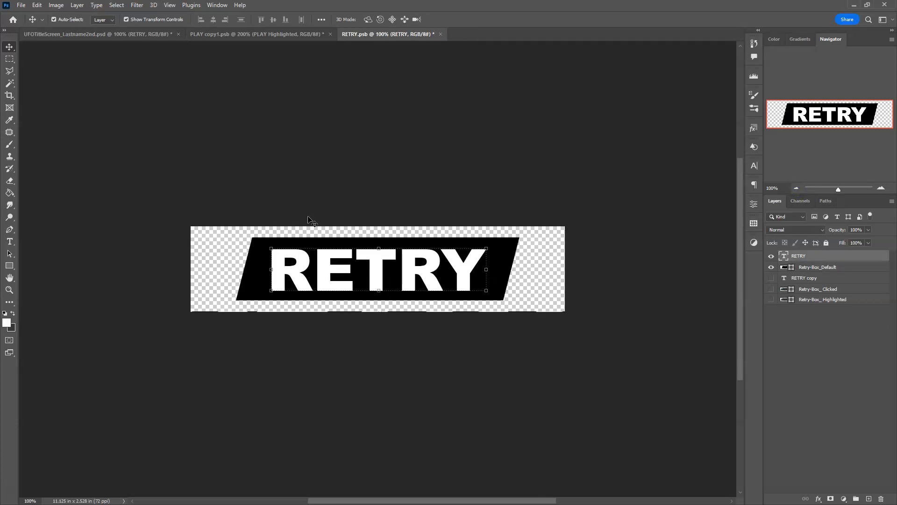
{"action": "left_click", "coordinate": [21, 5]}
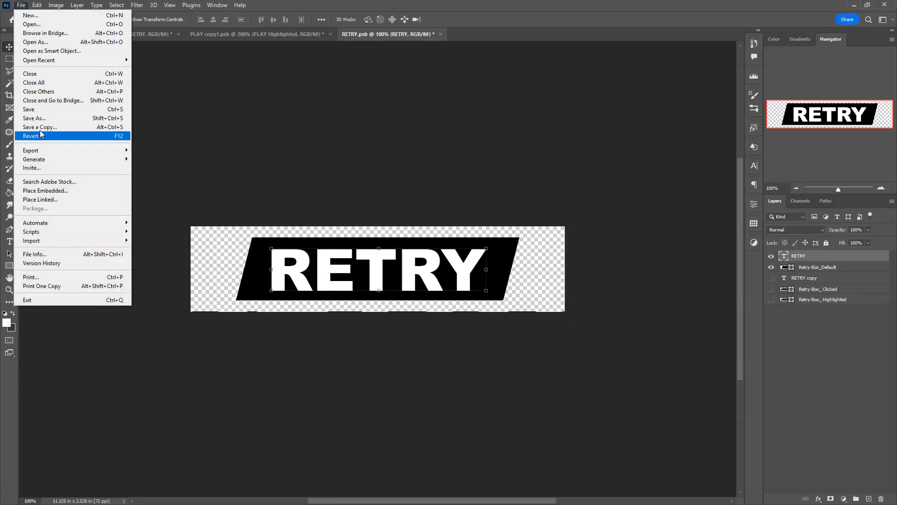
{"action": "mouse_move", "coordinate": [47, 152]}
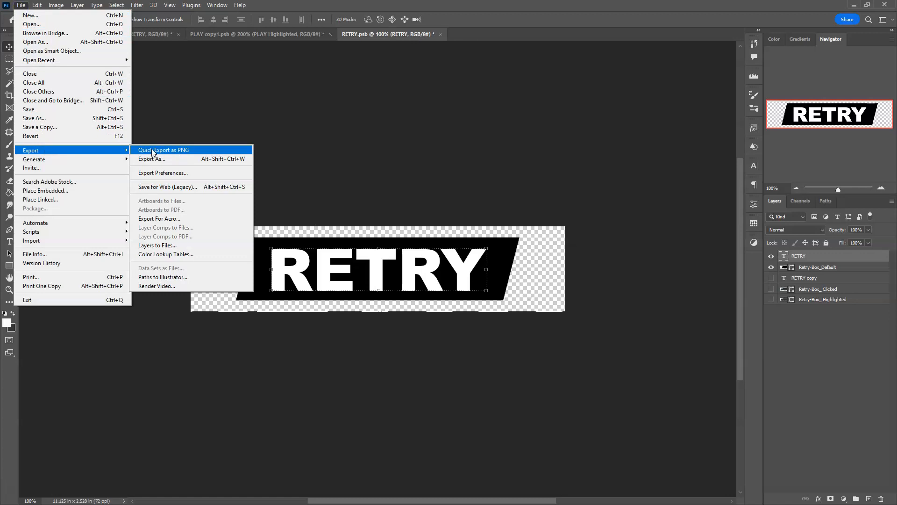
{"action": "left_click", "coordinate": [178, 152]}
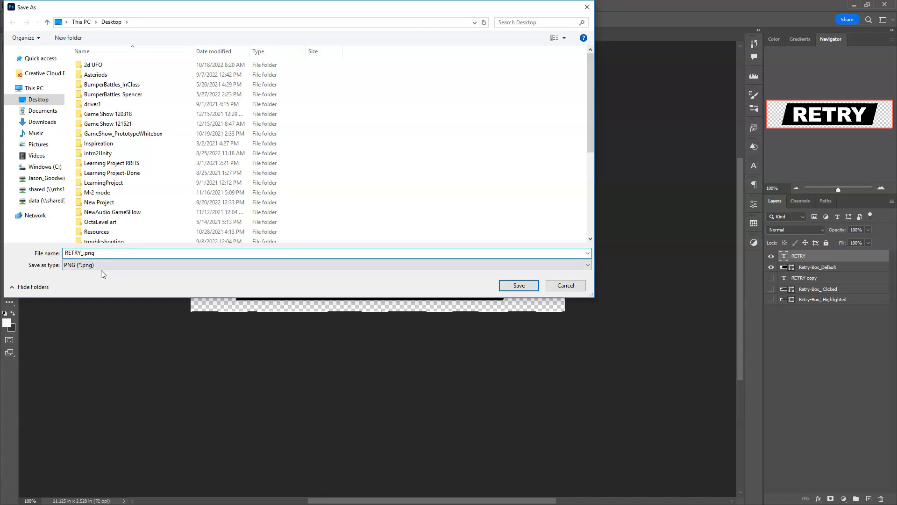
{"action": "type", "text": "Dear"}
{"action": "type", "text": "ult"}
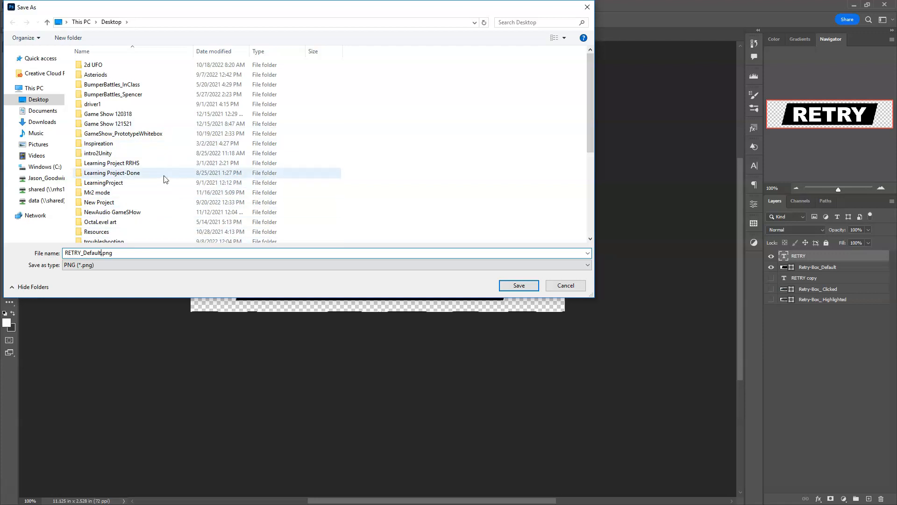
Browse the Documents and Downloads folders for the game project's folder
{"action": "left_click", "coordinate": [51, 112]}
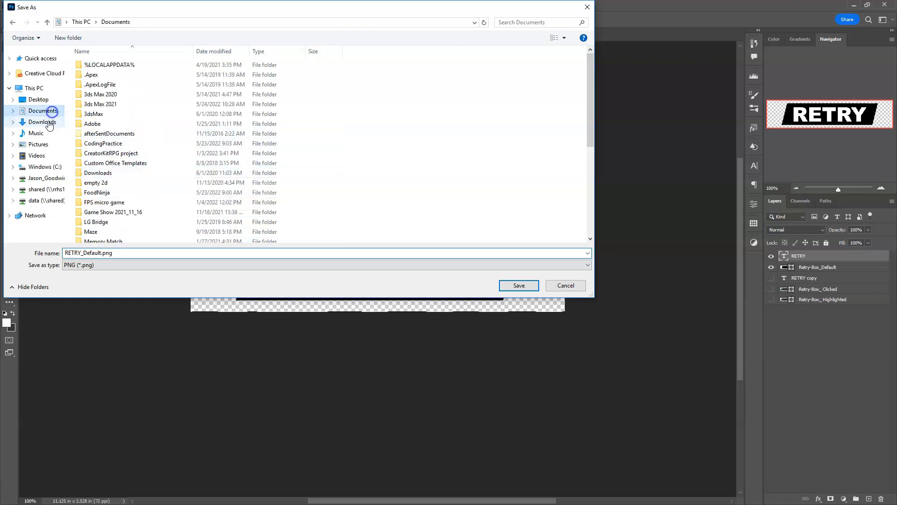
{"action": "left_click", "coordinate": [47, 123]}
{"action": "left_click", "coordinate": [44, 111]}
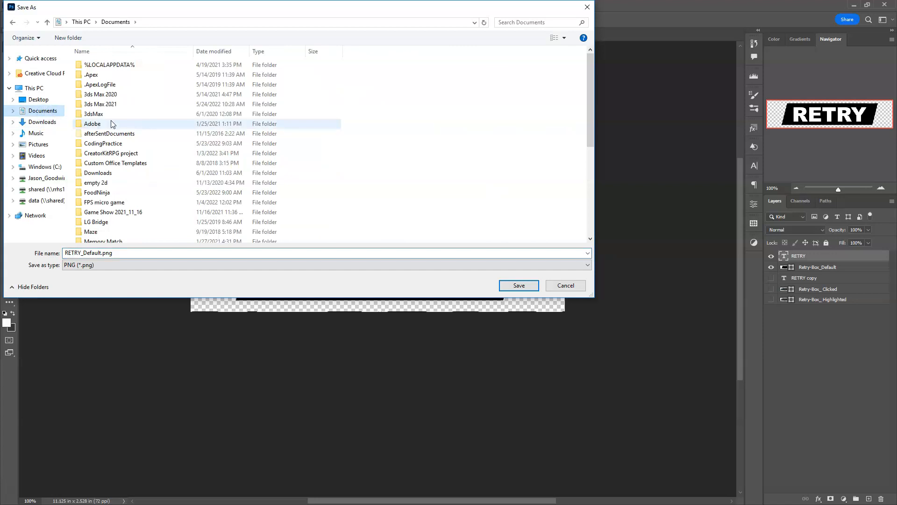
{"action": "scroll", "coordinate": [111, 123], "scroll_direction": "down", "scroll_amount": 2}
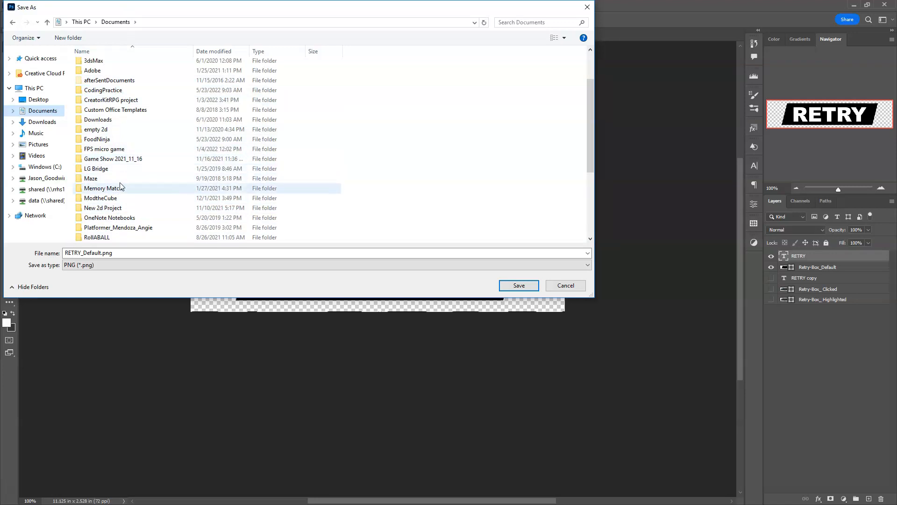
{"action": "scroll", "coordinate": [120, 186], "scroll_direction": "down", "scroll_amount": 1}
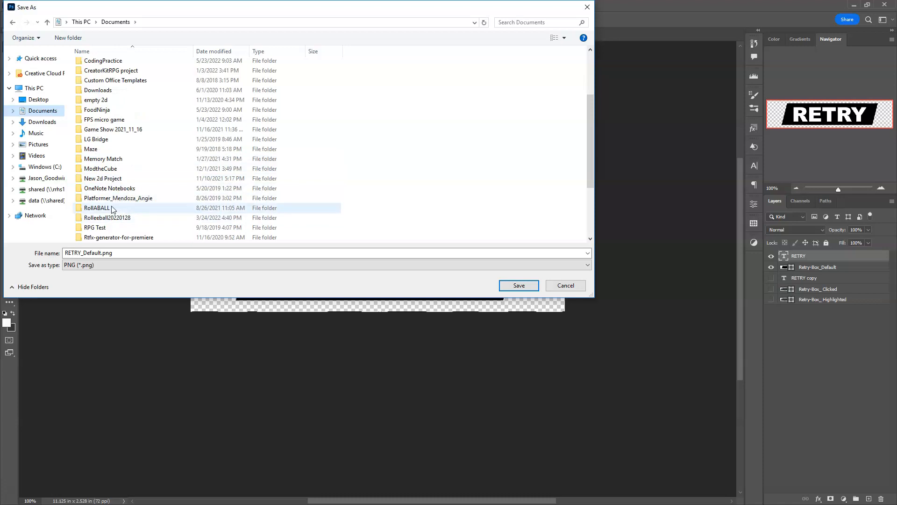
{"action": "left_click", "coordinate": [42, 121]}
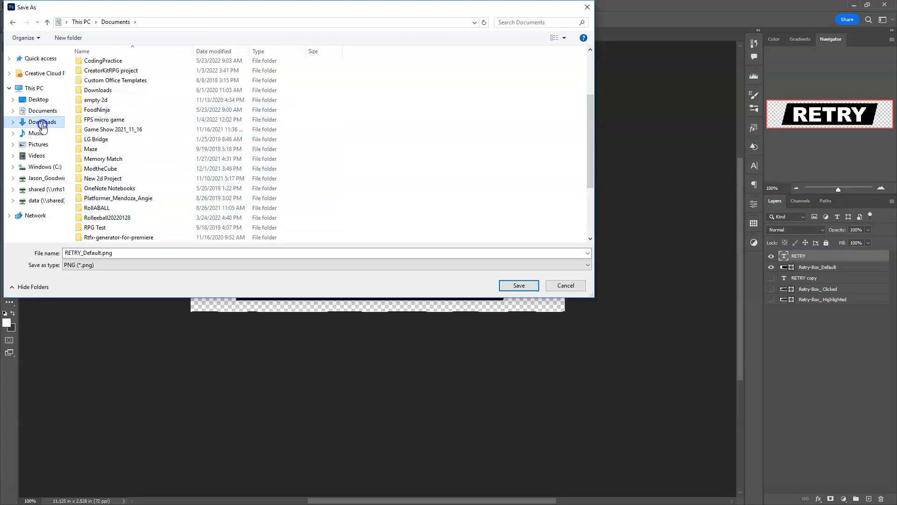
{"action": "left_click", "coordinate": [163, 79]}
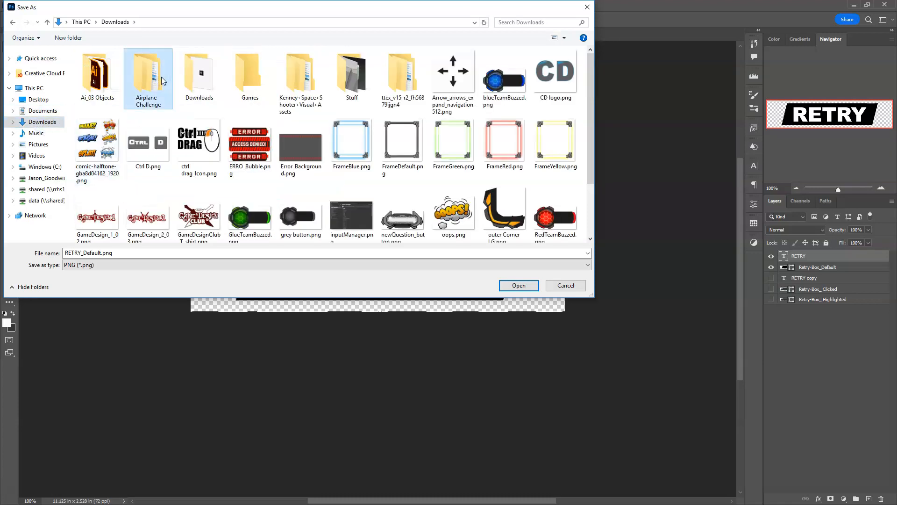
{"action": "left_click", "coordinate": [42, 111]}
Save RETRY_Default.png in the Sprites folder under Desktop, UFO 2D Game, Assets
{"action": "left_click", "coordinate": [38, 99]}
{"action": "scroll", "coordinate": [103, 103], "scroll_direction": "down", "scroll_amount": 5}
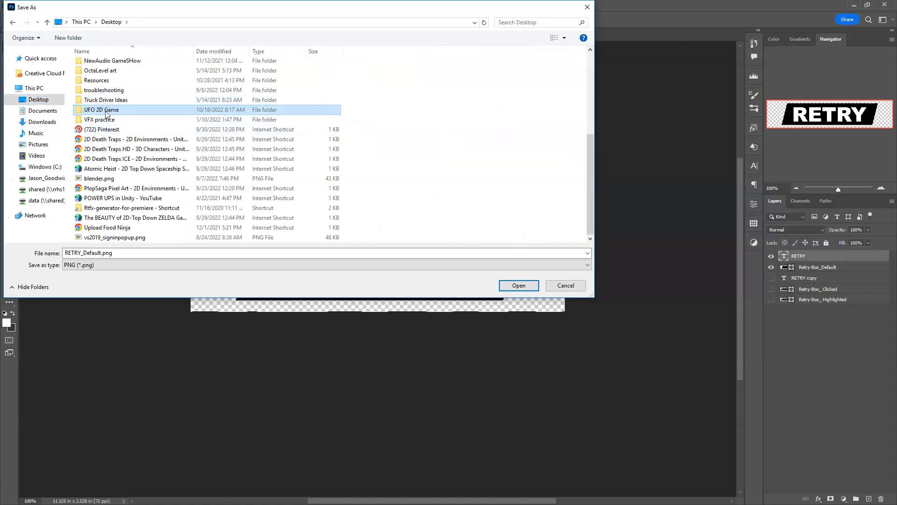
{"action": "double_click", "coordinate": [106, 112]}
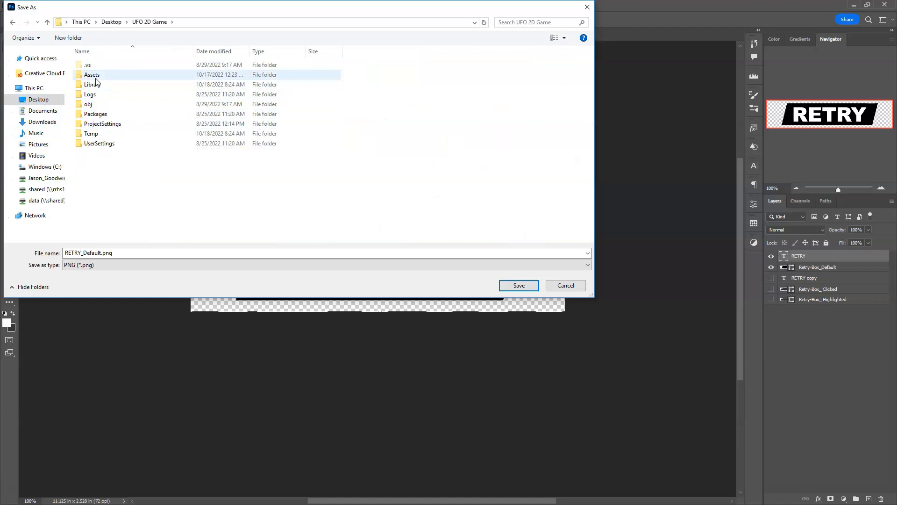
{"action": "left_click_drag", "start_coordinate": [174, 13], "coordinate": [175, 28]}
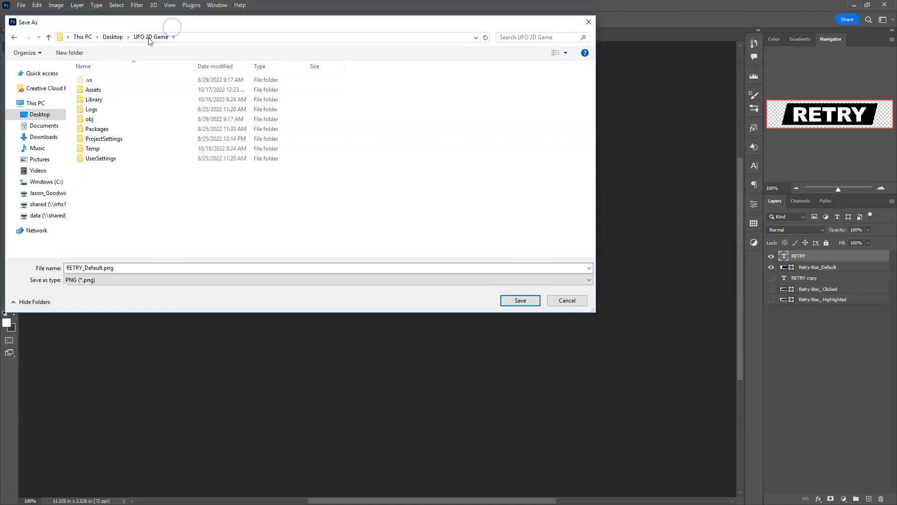
{"action": "double_click", "coordinate": [103, 90]}
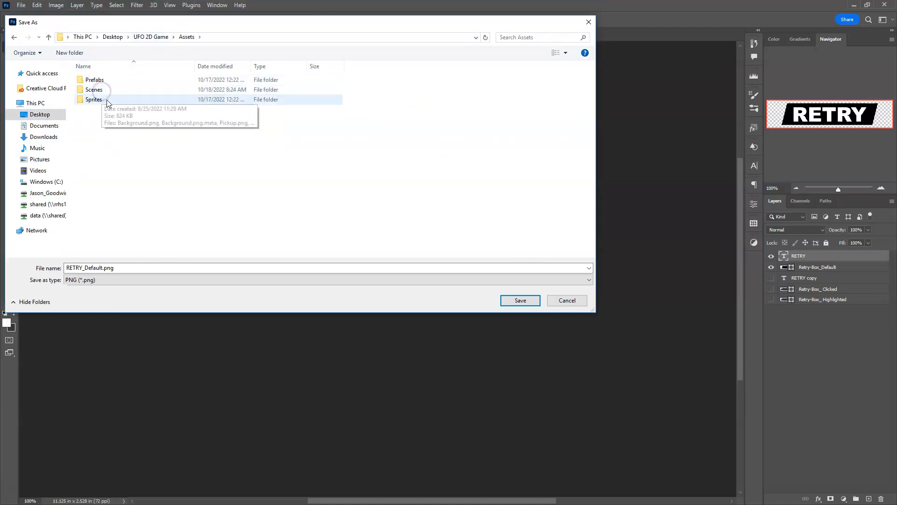
{"action": "double_click", "coordinate": [99, 99]}
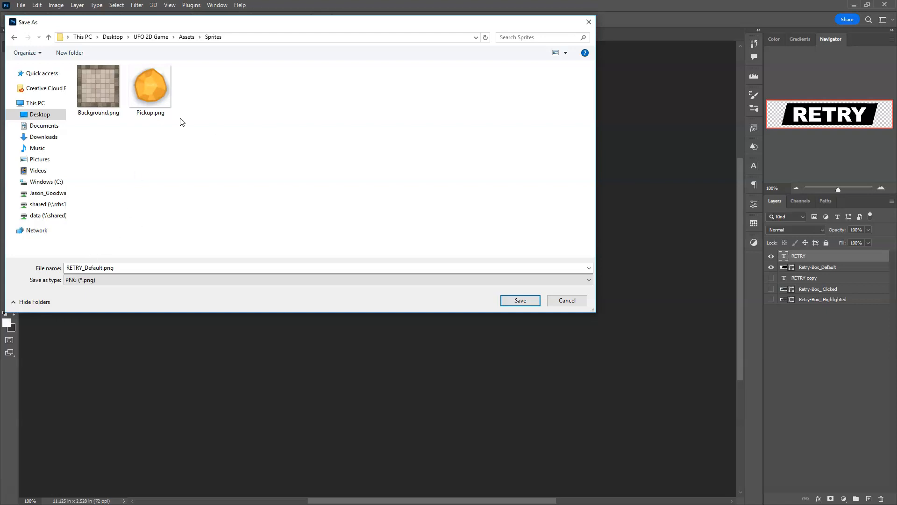
{"action": "double_click", "coordinate": [93, 267]}
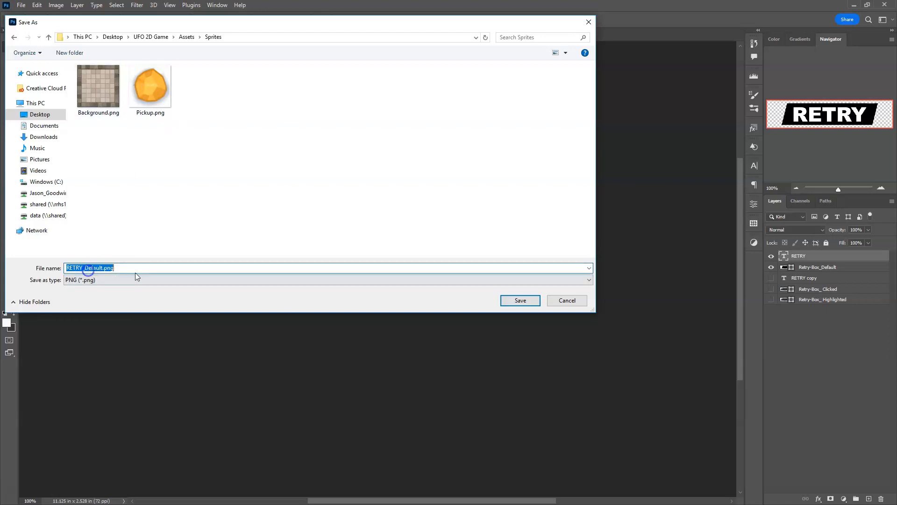
{"action": "left_click", "coordinate": [513, 302]}
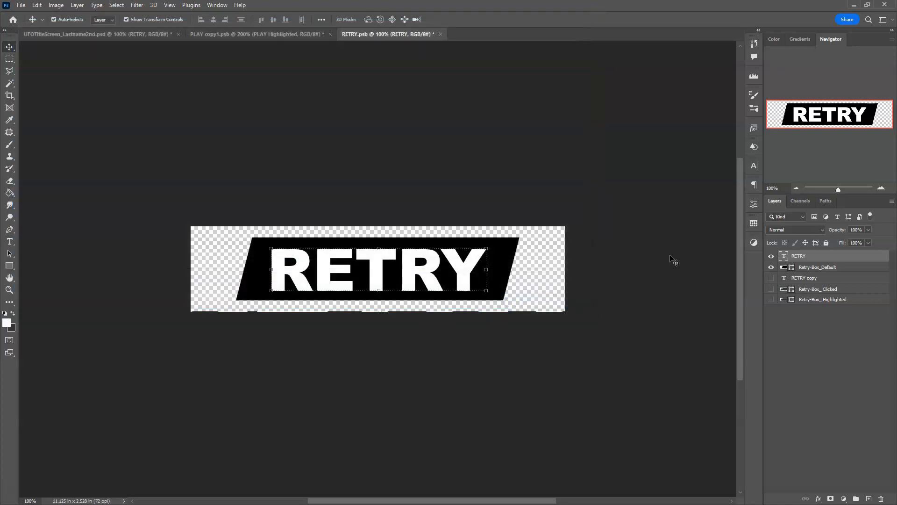
Hide the RETRY and Retry-Box_Default layers and show RETRY copy together with Retry-Box_ Clicked
{"action": "left_click", "coordinate": [771, 267]}
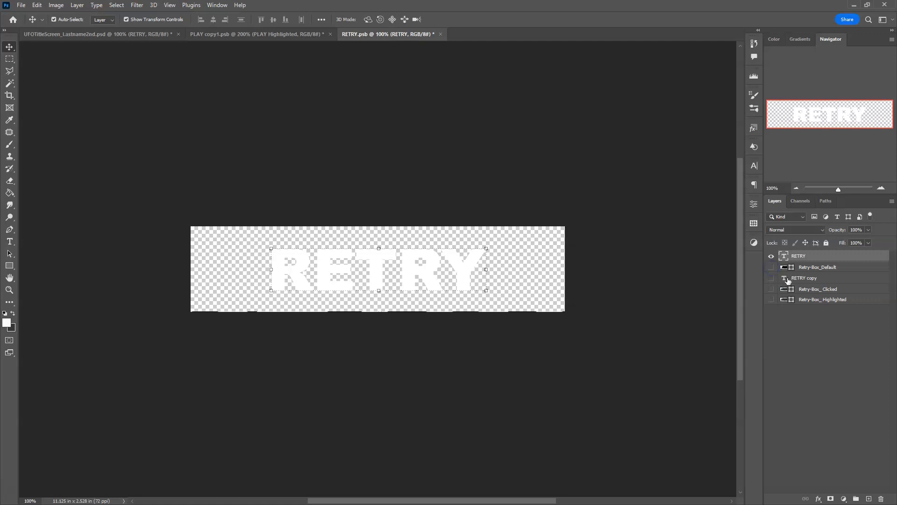
{"action": "left_click", "coordinate": [771, 255]}
{"action": "left_click", "coordinate": [771, 279]}
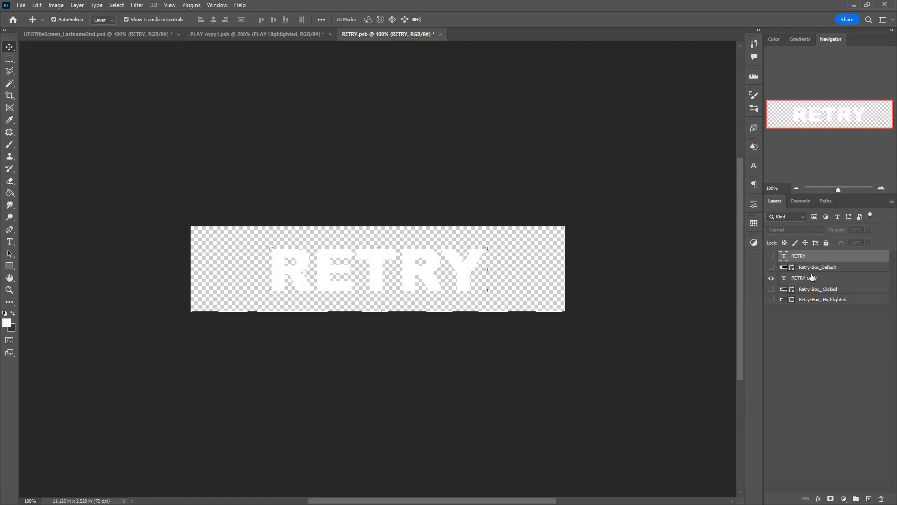
{"action": "left_click", "coordinate": [814, 277]}
{"action": "left_click", "coordinate": [819, 290]}
{"action": "left_click", "coordinate": [771, 289]}
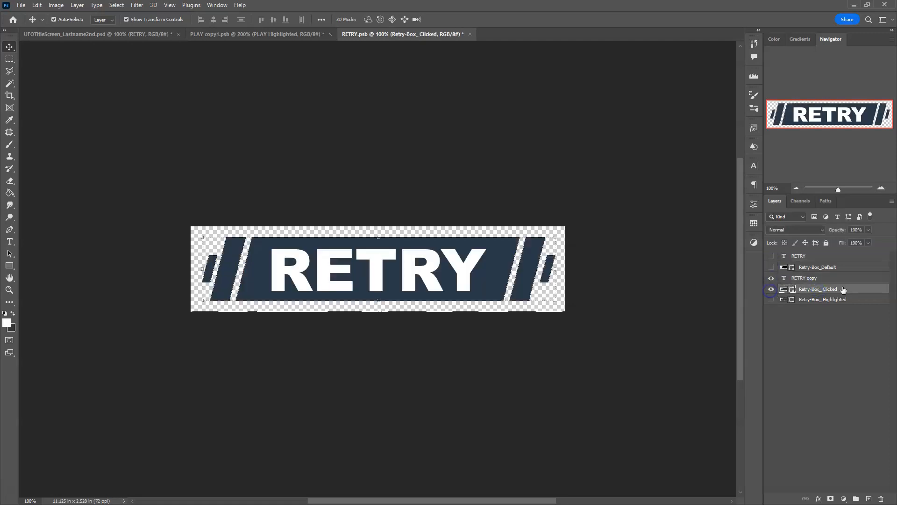
Hide the Retry-Box_ Clicked layer and show Retry-Box_ Highlighted behind the RETRY copy text
{"action": "left_click", "coordinate": [804, 280]}
{"action": "left_click", "coordinate": [810, 290]}
{"action": "left_click", "coordinate": [772, 290]}
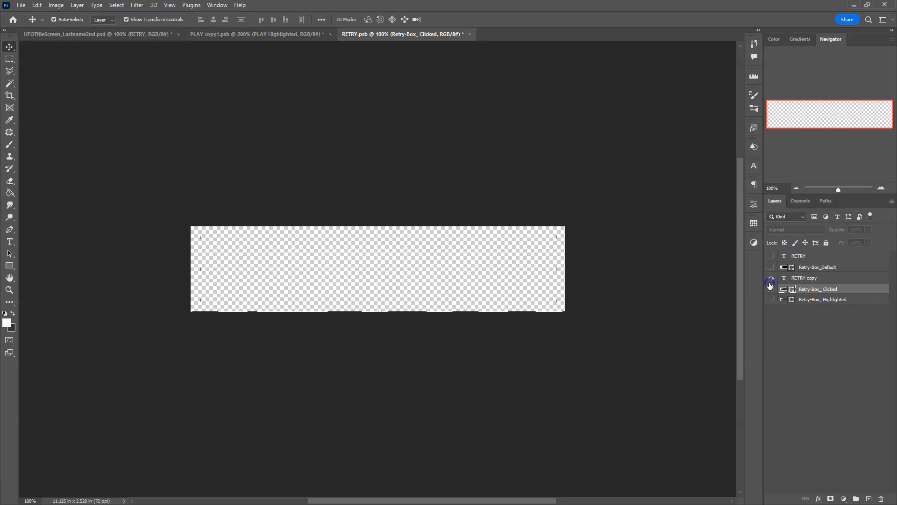
{"action": "left_click", "coordinate": [770, 299]}
{"action": "left_click", "coordinate": [822, 300]}
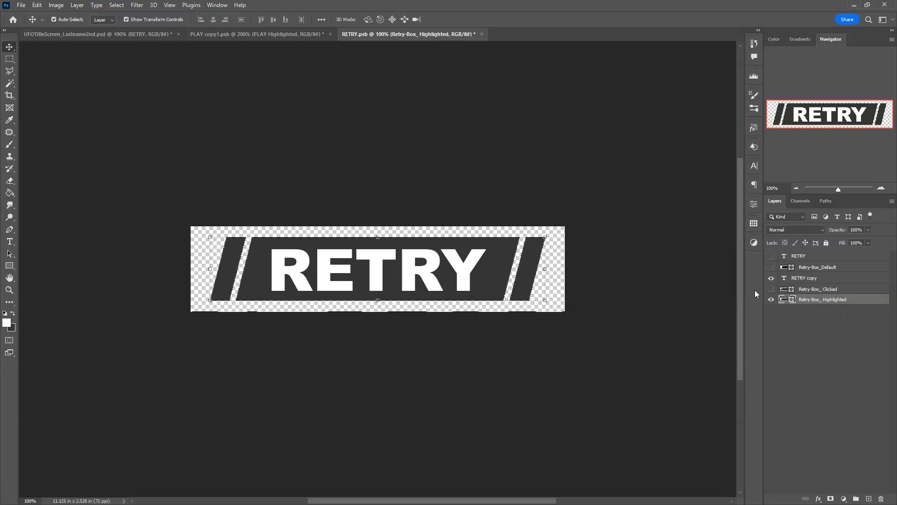
Quick-export the highlighted RETRY button as a PNG named RETRY_Highlighted in the Sprites folder, and save the RETRY document
{"action": "left_click", "coordinate": [21, 5]}
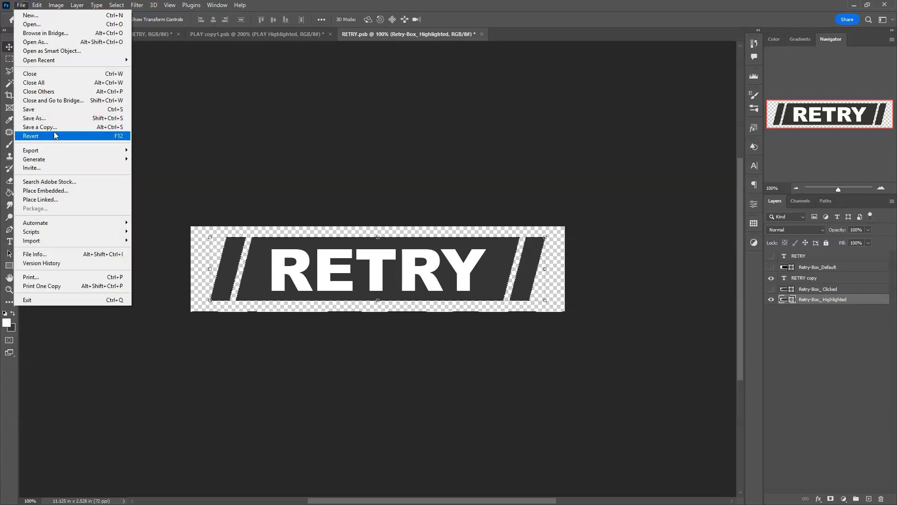
{"action": "mouse_move", "coordinate": [59, 154]}
{"action": "left_click", "coordinate": [175, 154]}
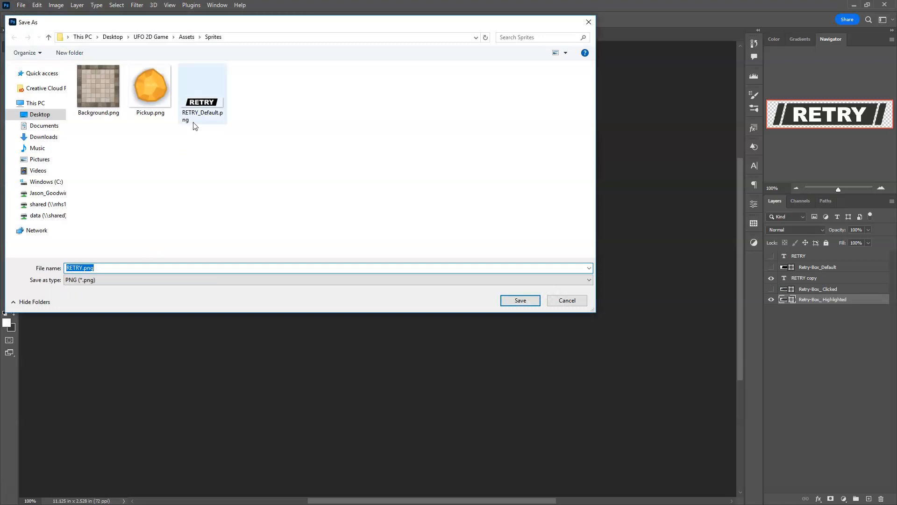
{"action": "left_click", "coordinate": [195, 123]}
{"action": "left_click", "coordinate": [86, 268]}
{"action": "left_click", "coordinate": [87, 268]}
{"action": "left_click_drag", "start_coordinate": [87, 268], "coordinate": [124, 268]}
{"action": "type", "text": "Highlight"}
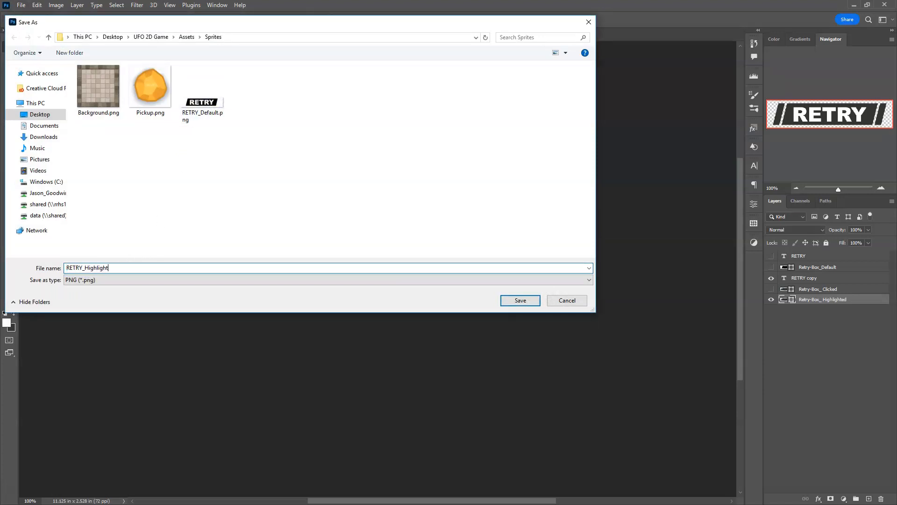
{"action": "type", "text": "ed"}
{"action": "left_click", "coordinate": [520, 300]}
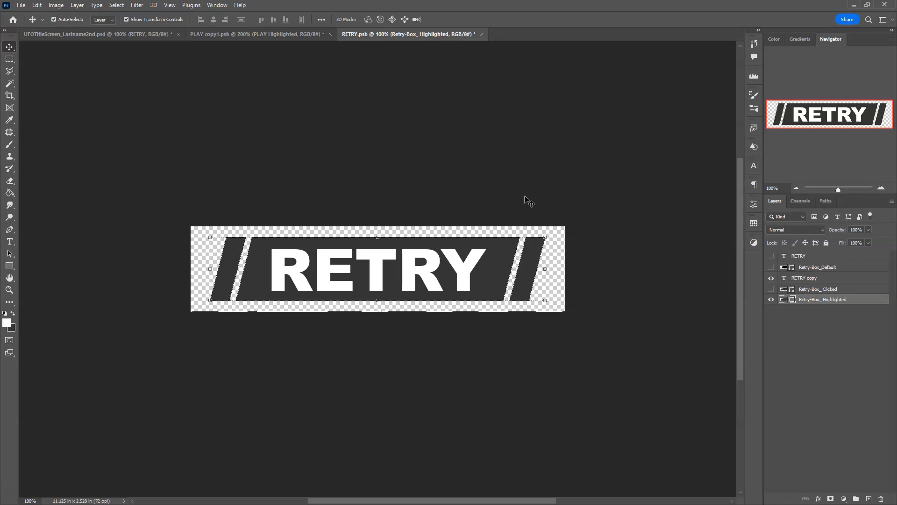
{"action": "key", "text": "ctrl+s"}
Switch to the PLAY copy1.psb document and review its states by hiding all three PLAY layers and showing each again
{"action": "left_click", "coordinate": [238, 37]}
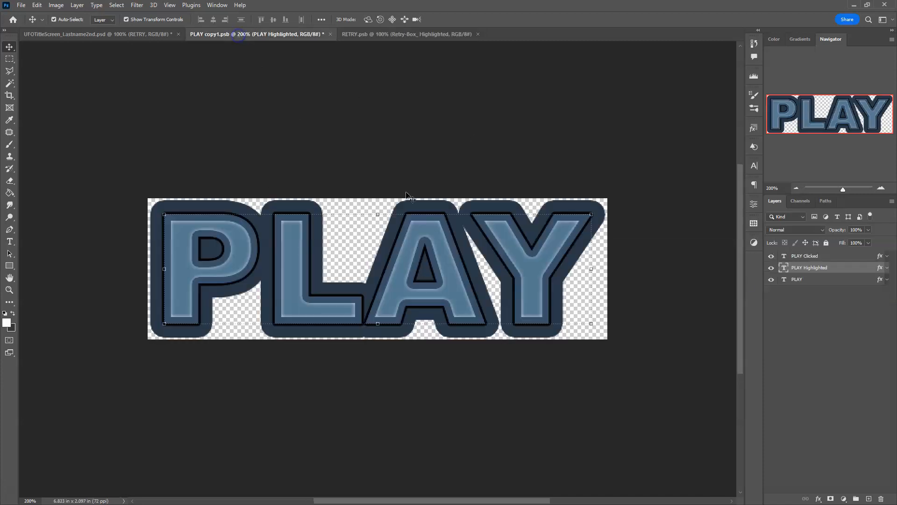
{"action": "left_click", "coordinate": [770, 259]}
{"action": "left_click", "coordinate": [772, 279]}
{"action": "left_click", "coordinate": [772, 270]}
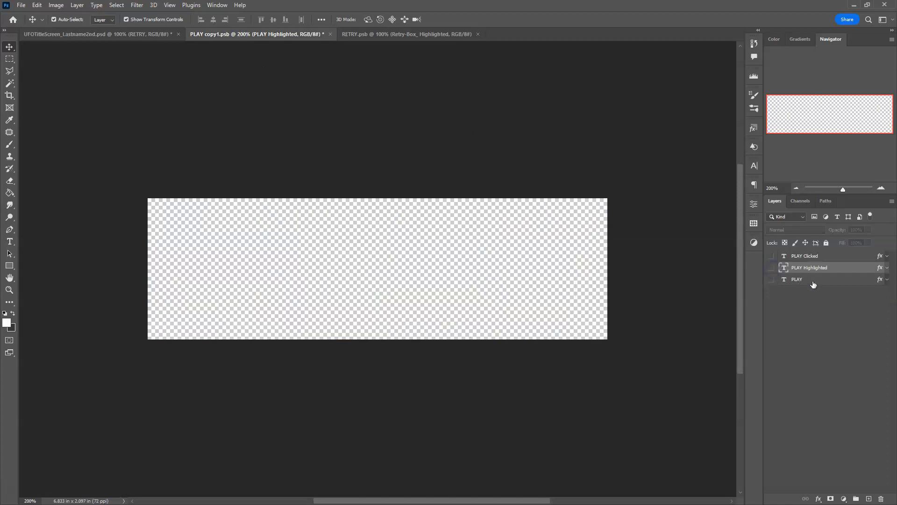
{"action": "left_click", "coordinate": [771, 279]}
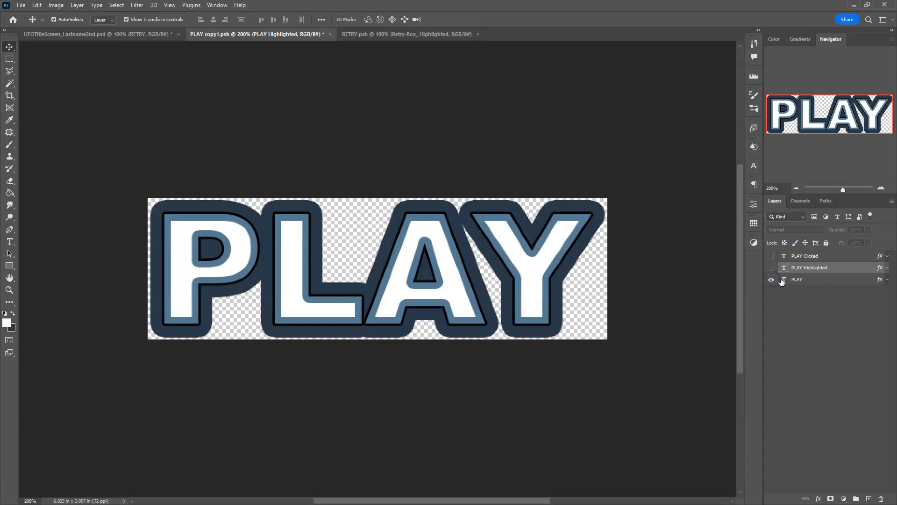
{"action": "left_click", "coordinate": [771, 267]}
{"action": "left_click", "coordinate": [771, 255]}
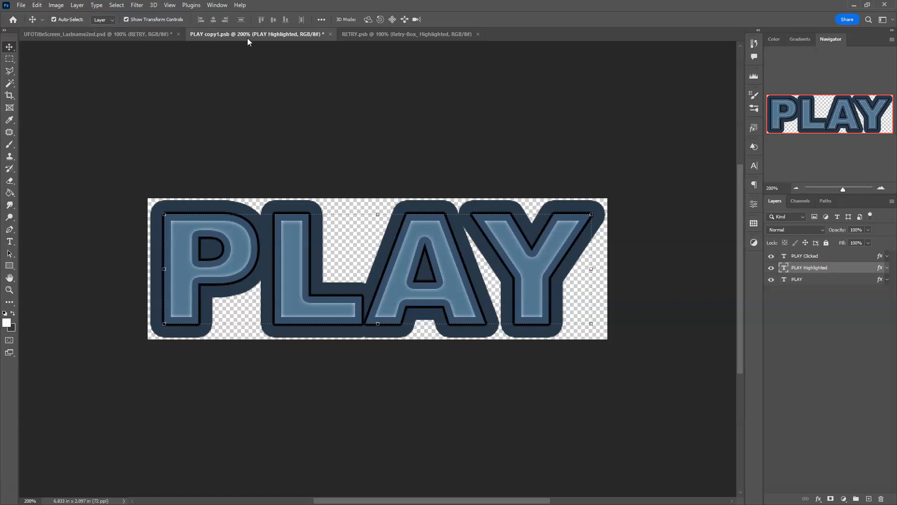
Start a Layers to Files export of the PLAY document and set its destination to the Desktop folder UFO 2D Game/Assets/Sprites
{"action": "left_click", "coordinate": [22, 5]}
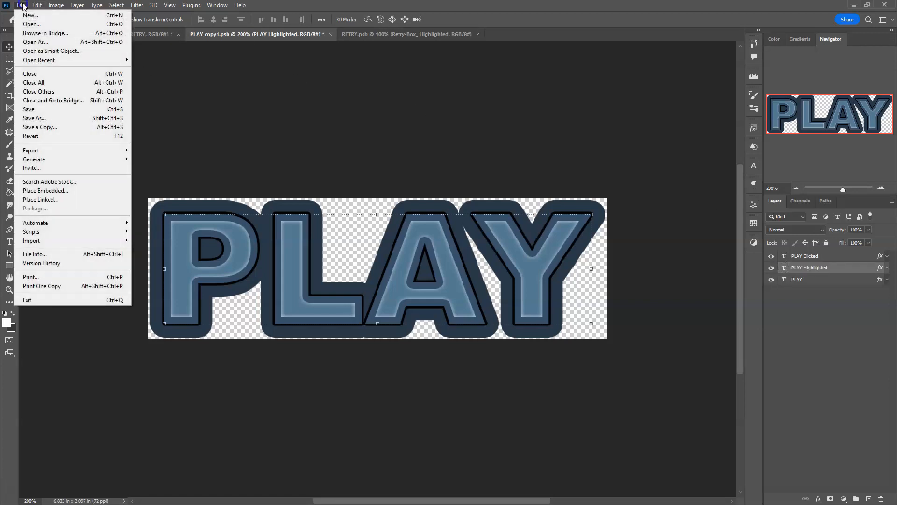
{"action": "mouse_move", "coordinate": [54, 151]}
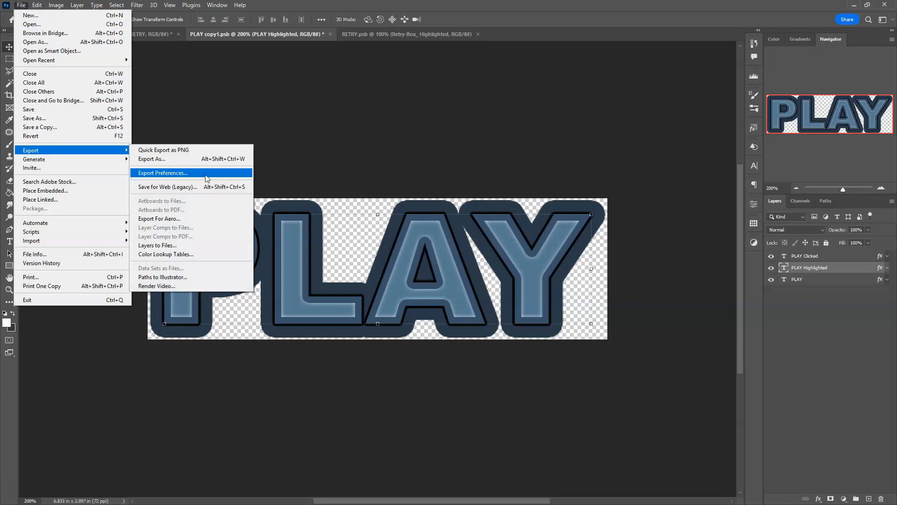
{"action": "left_click", "coordinate": [196, 250]}
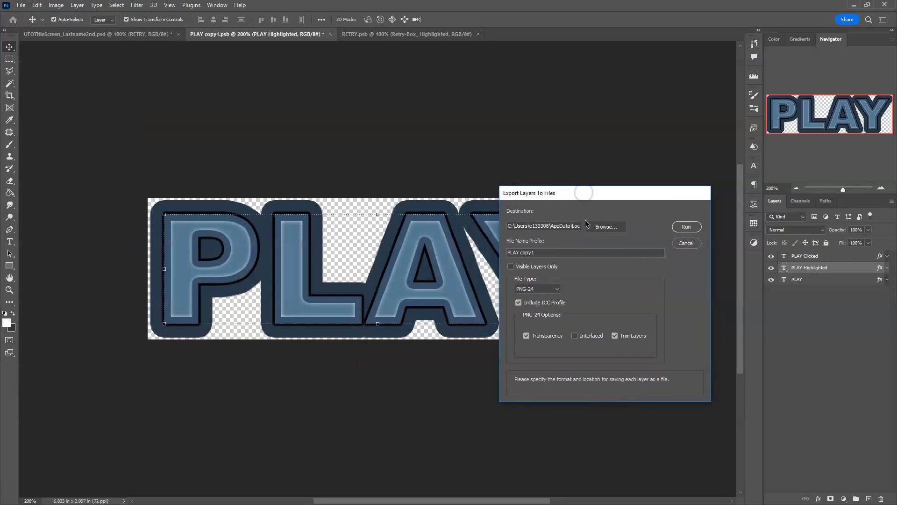
{"action": "left_click", "coordinate": [549, 226]}
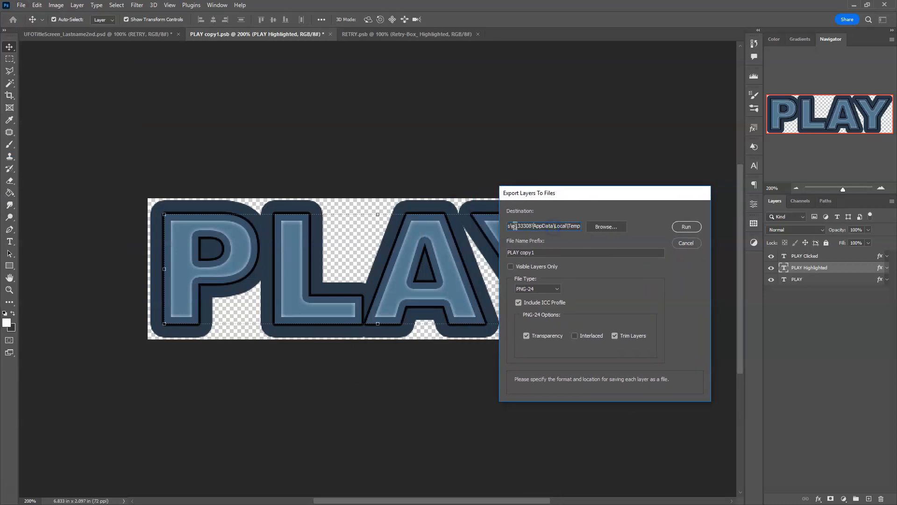
{"action": "left_click", "coordinate": [613, 230]}
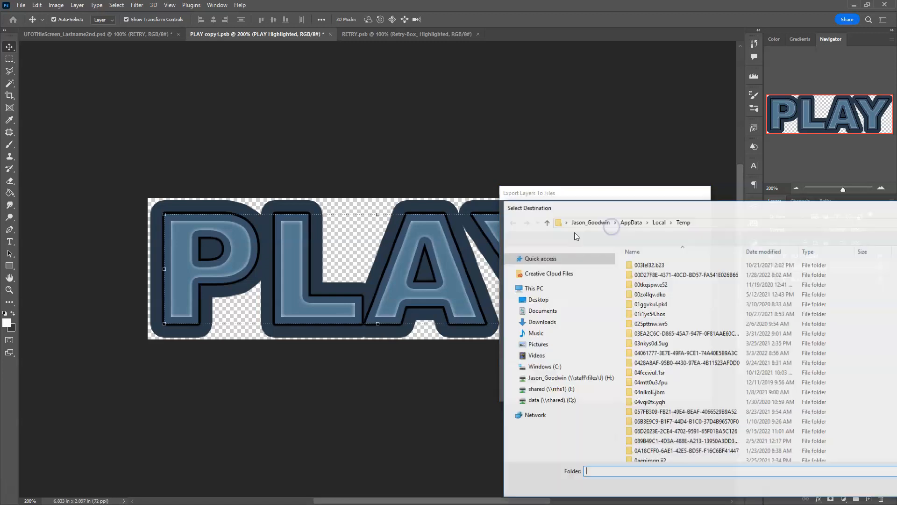
{"action": "left_click_drag", "start_coordinate": [679, 211], "coordinate": [658, 161]}
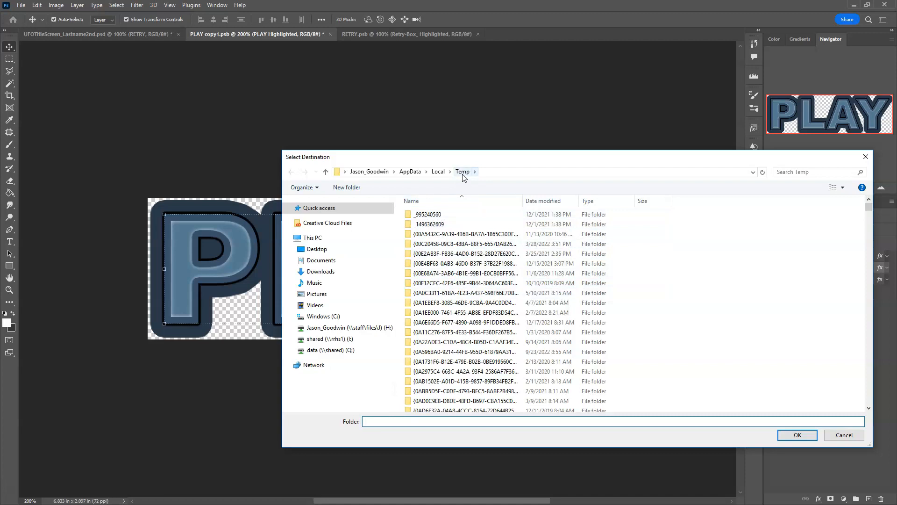
{"action": "right_click", "coordinate": [417, 204]}
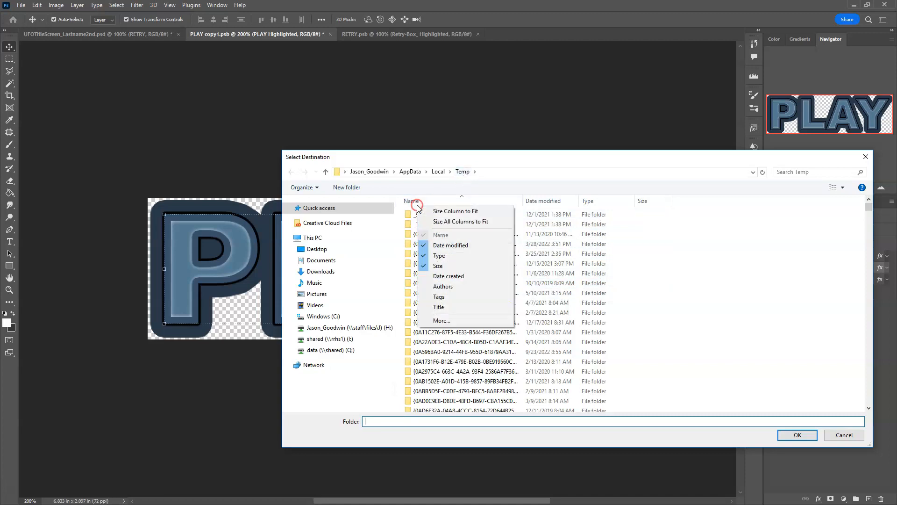
{"action": "left_click", "coordinate": [318, 273]}
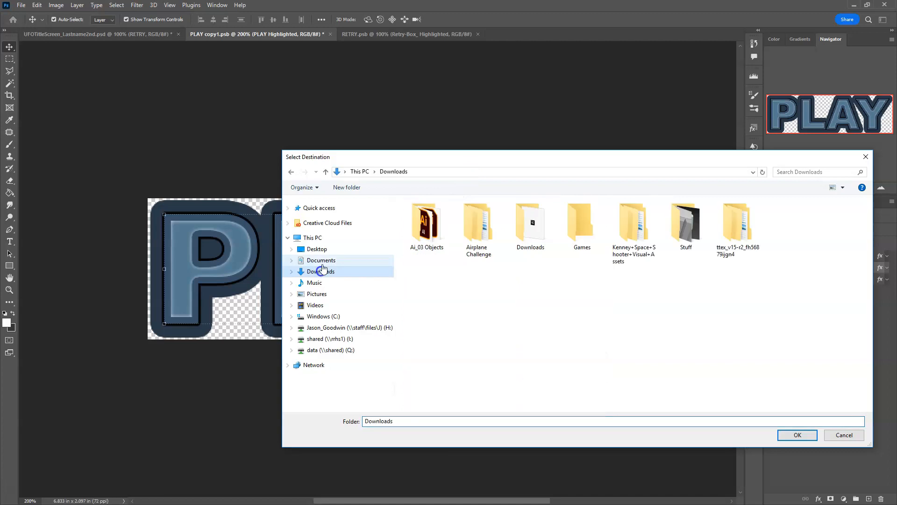
{"action": "left_click", "coordinate": [325, 248]}
{"action": "left_click", "coordinate": [448, 244]}
{"action": "scroll", "coordinate": [448, 247], "scroll_direction": "down", "scroll_amount": 1}
{"action": "left_click", "coordinate": [434, 387]}
{"action": "double_click", "coordinate": [436, 388]}
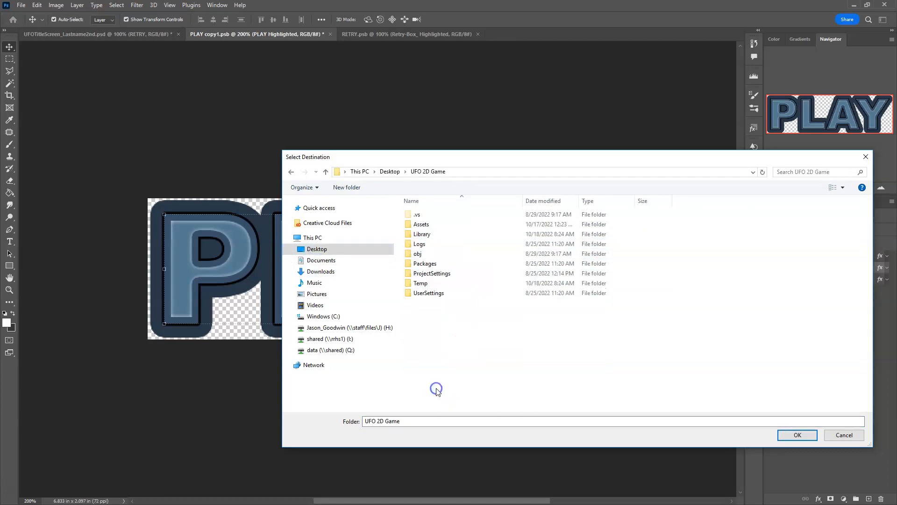
{"action": "double_click", "coordinate": [424, 224]}
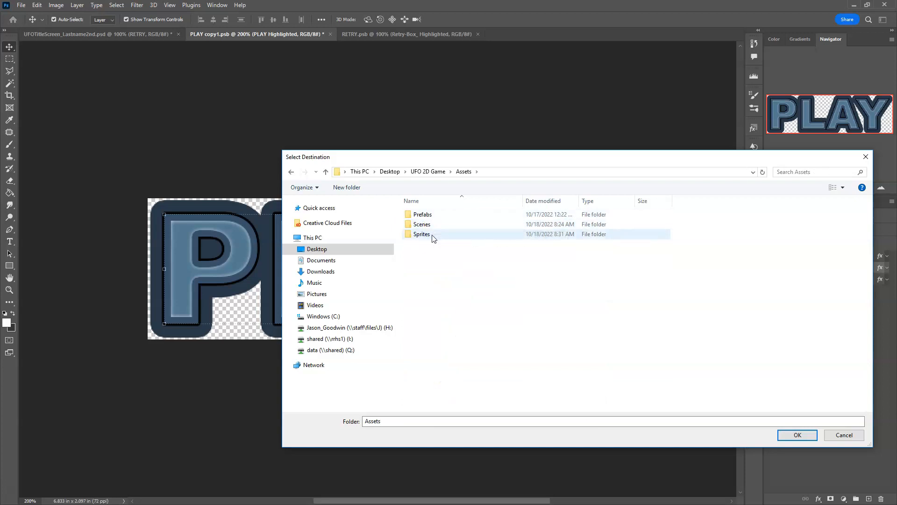
{"action": "double_click", "coordinate": [428, 235]}
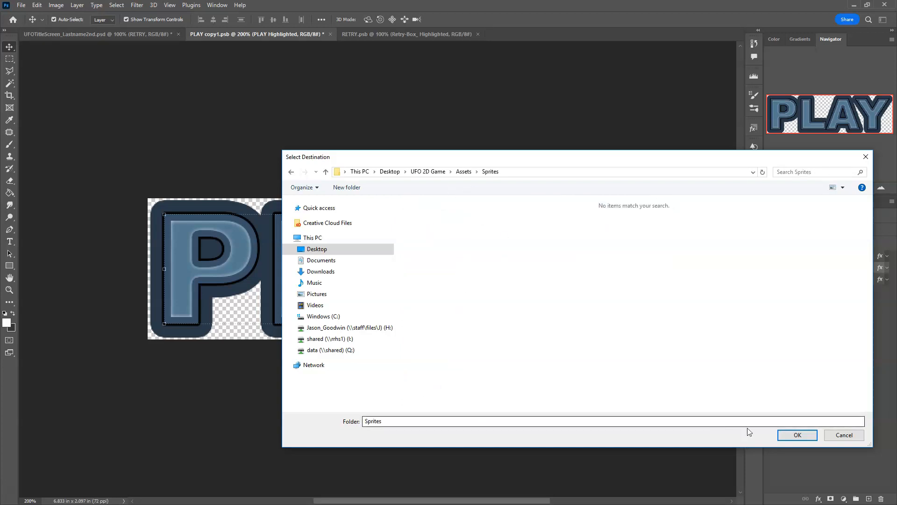
{"action": "left_click", "coordinate": [795, 434]}
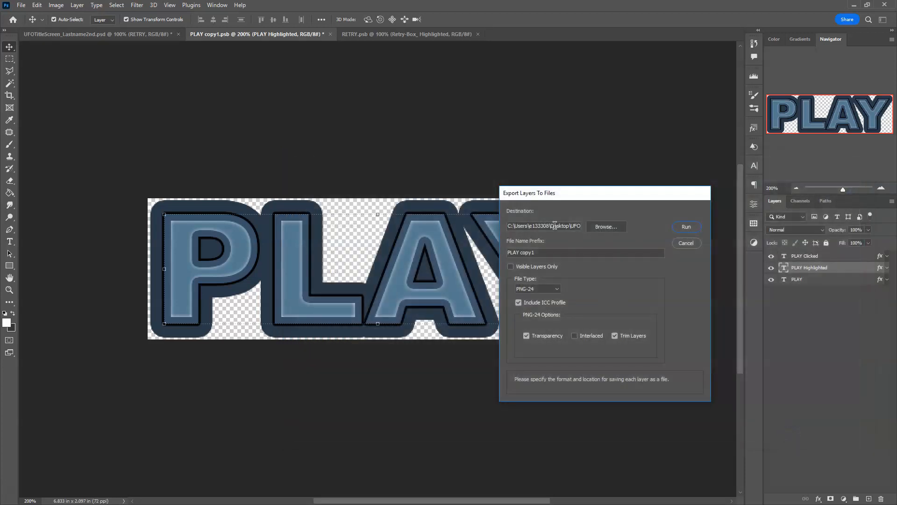
Export all the PLAY layers as PNG-24 files with the file name prefix P
{"action": "left_click_drag", "start_coordinate": [557, 253], "coordinate": [464, 257]}
{"action": "left_click_drag", "start_coordinate": [573, 195], "coordinate": [604, 195]}
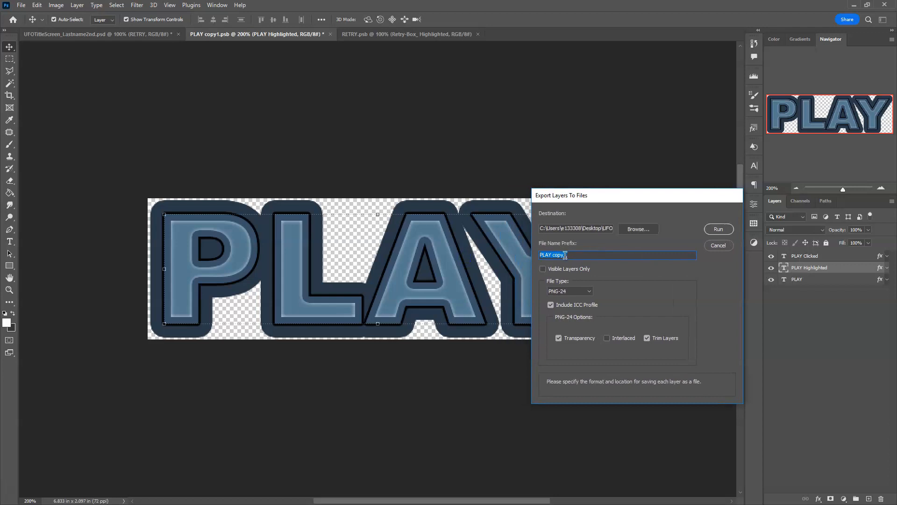
{"action": "type", "text": "P"}
{"action": "left_click", "coordinate": [590, 292]}
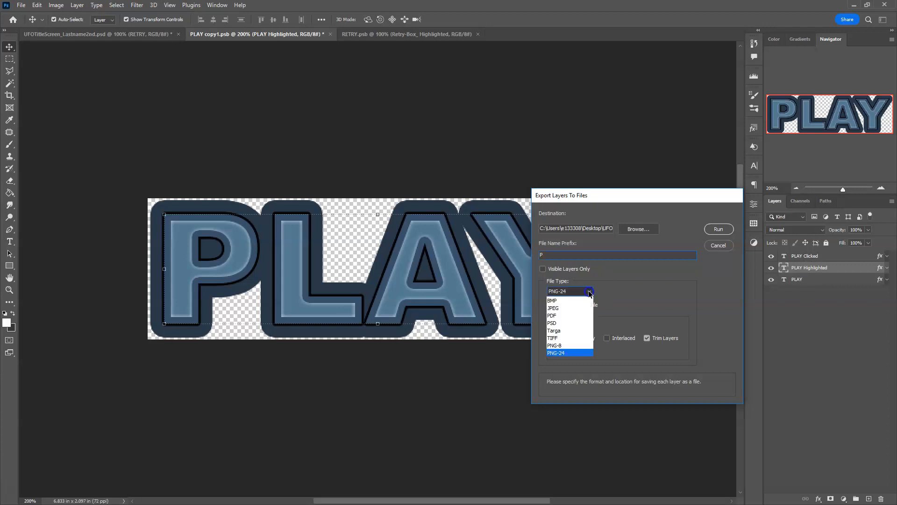
{"action": "left_click", "coordinate": [567, 353]}
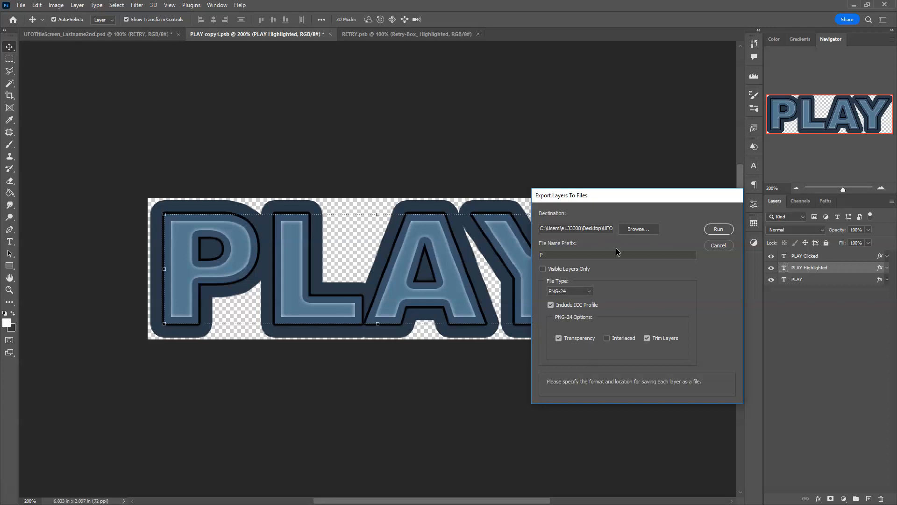
{"action": "left_click", "coordinate": [718, 229]}
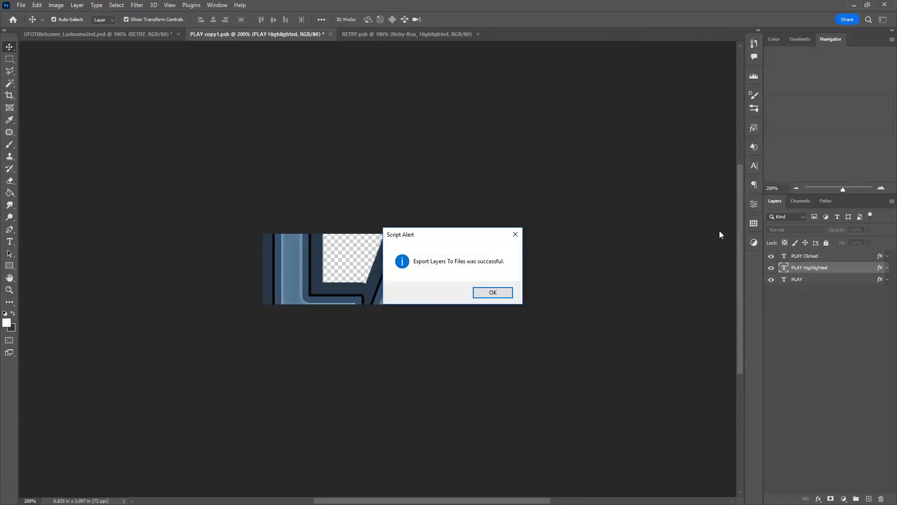
{"action": "left_click", "coordinate": [498, 296]}
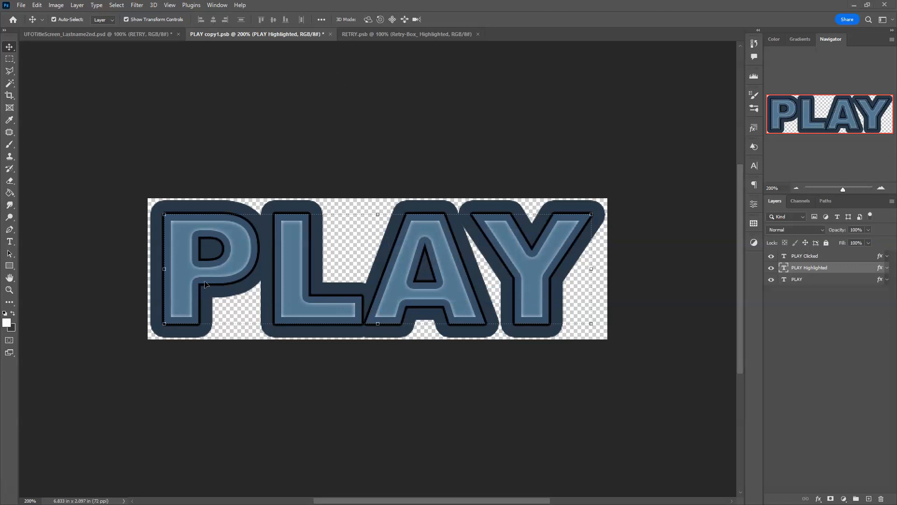
Switch to Unity and inspect the three exported PLAY images in the Sprites folder
{"action": "key", "text": "alt+Tab"}
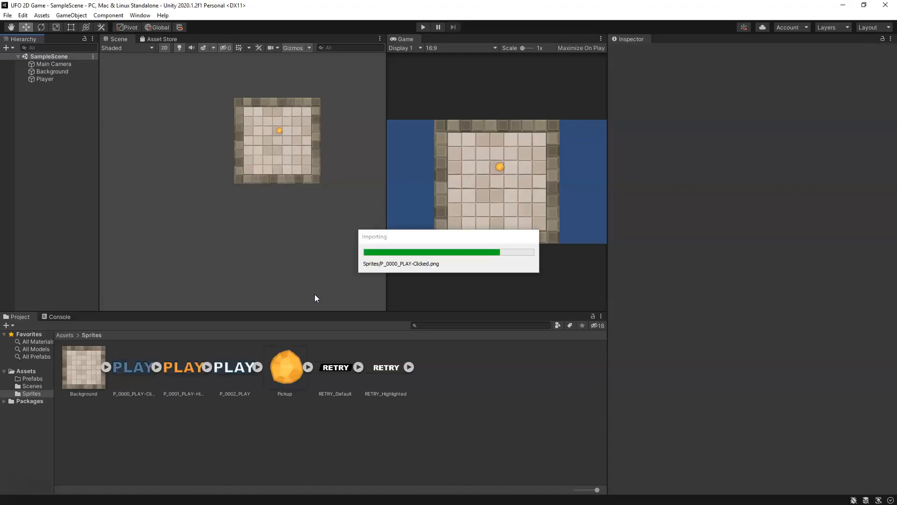
{"action": "left_click", "coordinate": [234, 368]}
{"action": "left_click", "coordinate": [183, 369]}
{"action": "left_click", "coordinate": [147, 370]}
{"action": "left_click", "coordinate": [230, 373]}
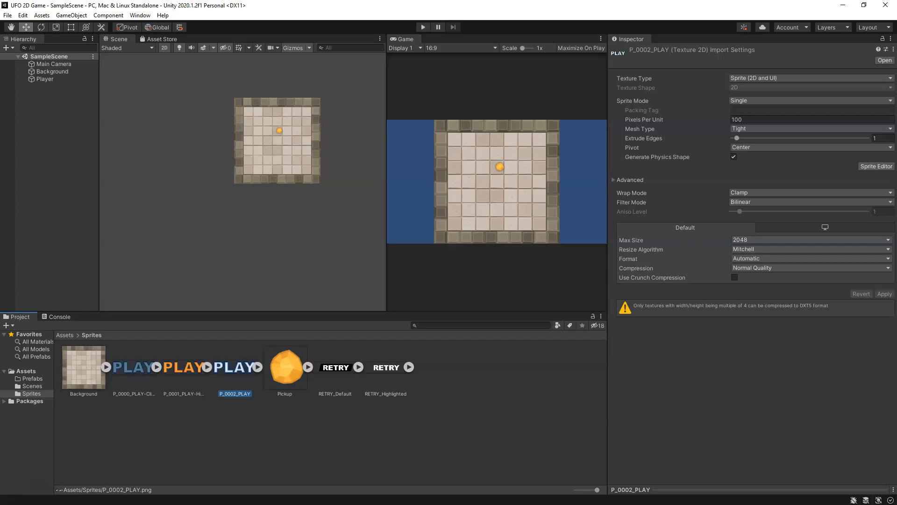
Switch back to the UFOTitleScreen document in Photoshop and hide the RETRY layer
{"action": "key", "text": "alt+Tab"}
{"action": "left_click", "coordinate": [126, 35]}
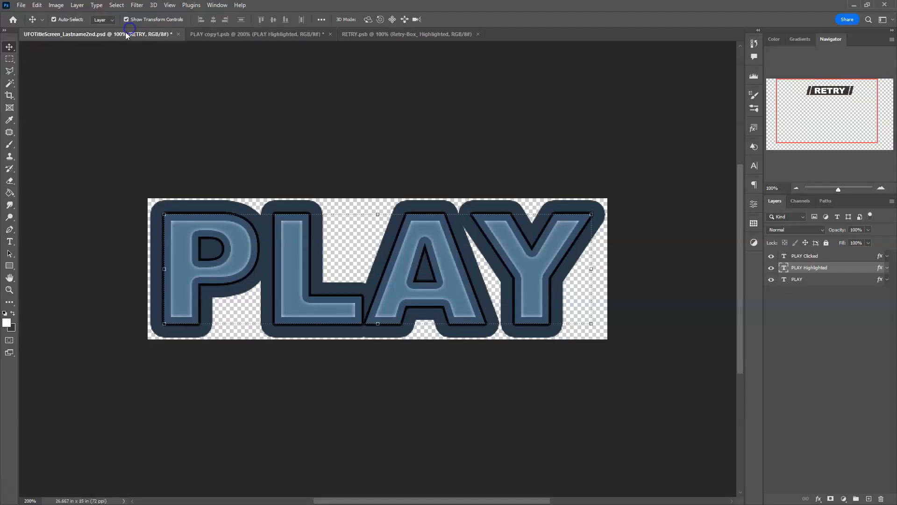
{"action": "left_click", "coordinate": [771, 257]}
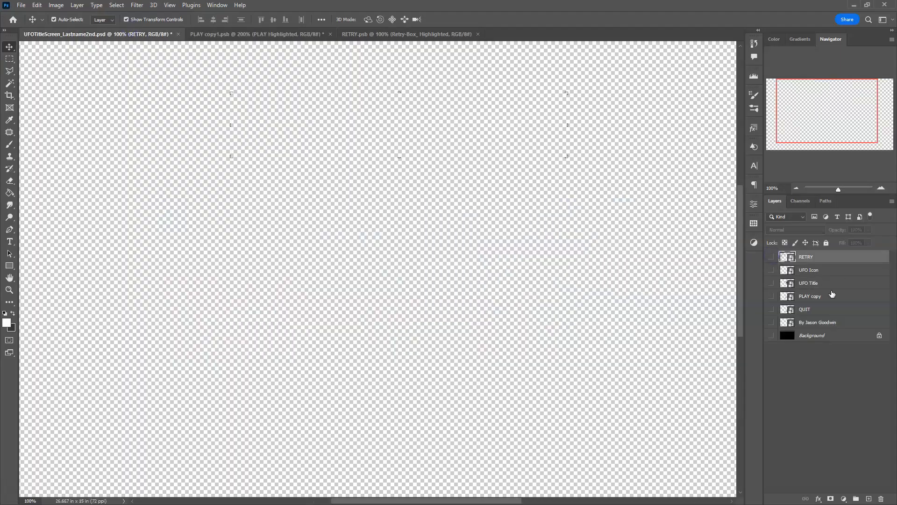
Review the UFO Icon layer with its smart object contents and the UFO Title layer, leaving both hidden
{"action": "left_click", "coordinate": [772, 270]}
{"action": "left_click", "coordinate": [786, 272]}
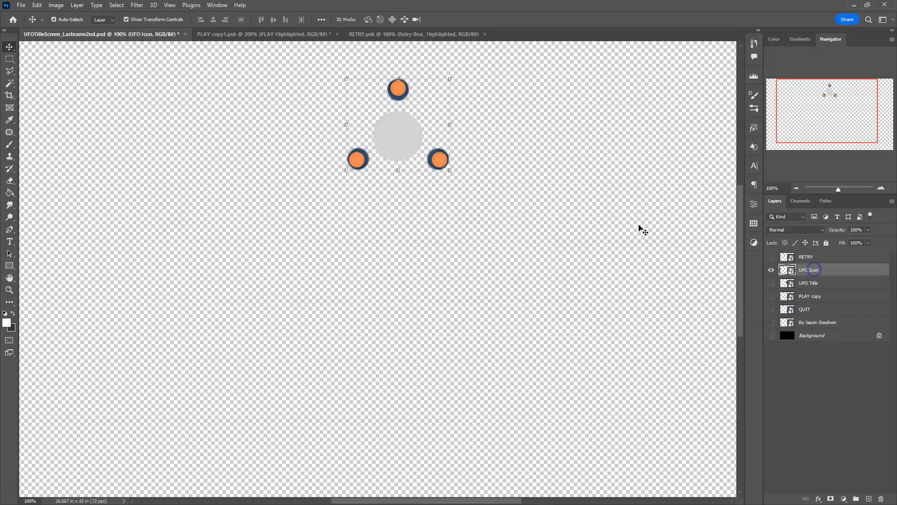
{"action": "double_click", "coordinate": [787, 274]}
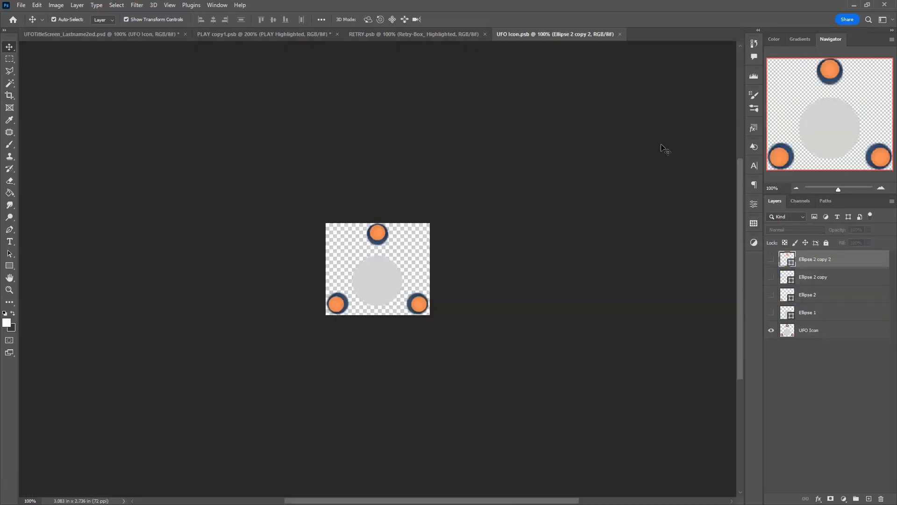
{"action": "left_click", "coordinate": [620, 34]}
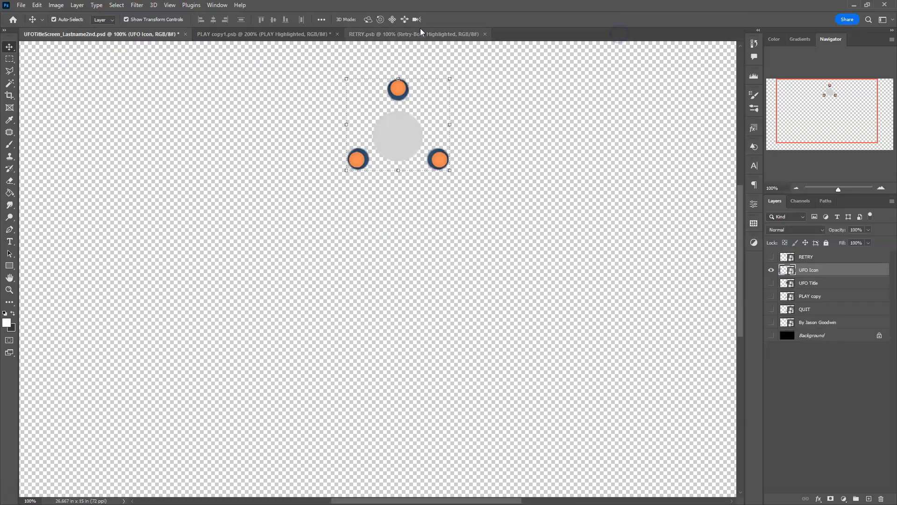
{"action": "left_click", "coordinate": [772, 284]}
{"action": "left_click", "coordinate": [771, 269]}
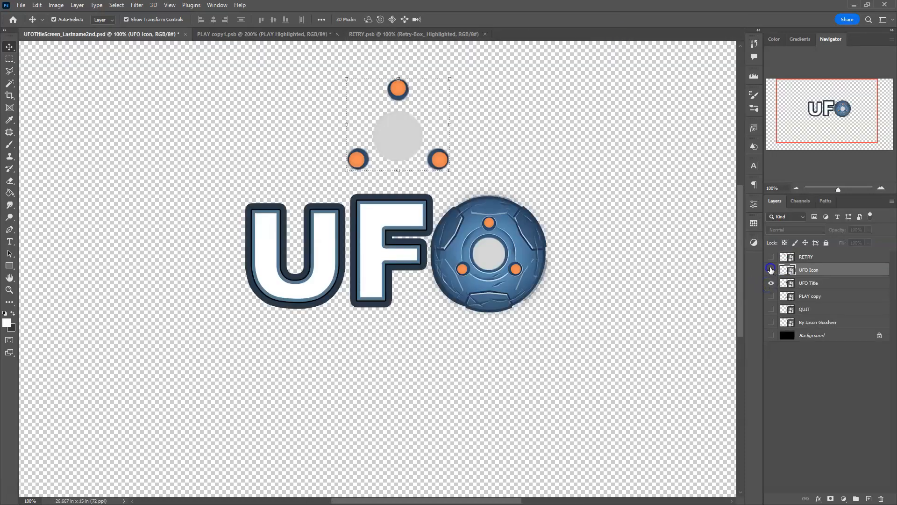
{"action": "left_click", "coordinate": [816, 284]}
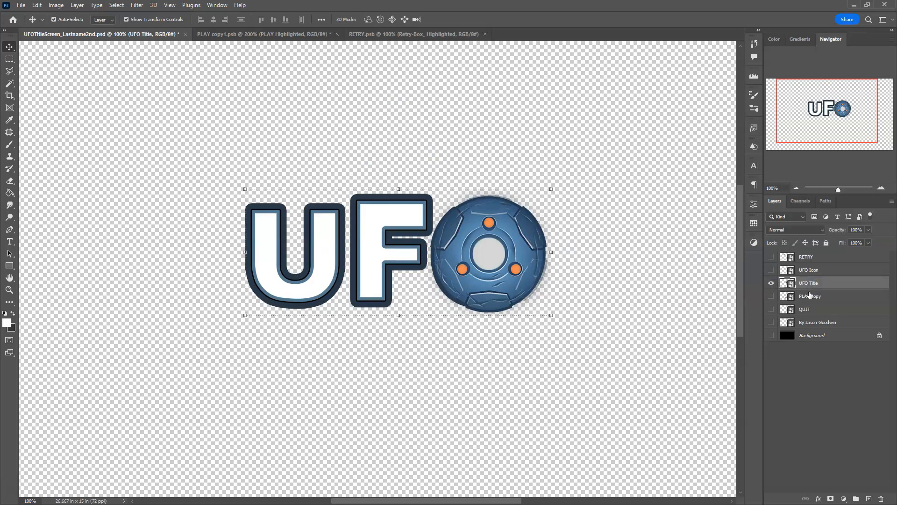
{"action": "left_click", "coordinate": [771, 283]}
Show the QUIT layer, open its smart object, and make QUIT Highlighted and QUIT Clicked visible there
{"action": "left_click", "coordinate": [771, 309]}
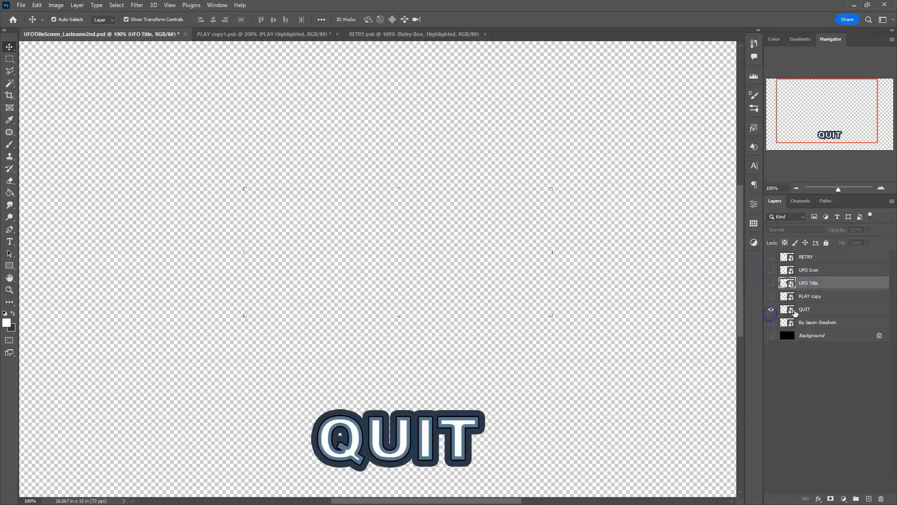
{"action": "double_click", "coordinate": [789, 309]}
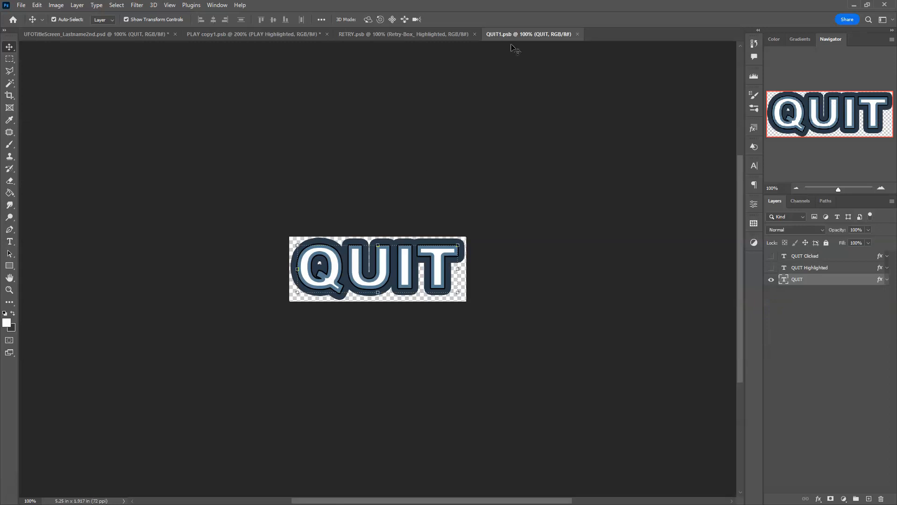
{"action": "left_click", "coordinate": [22, 7]}
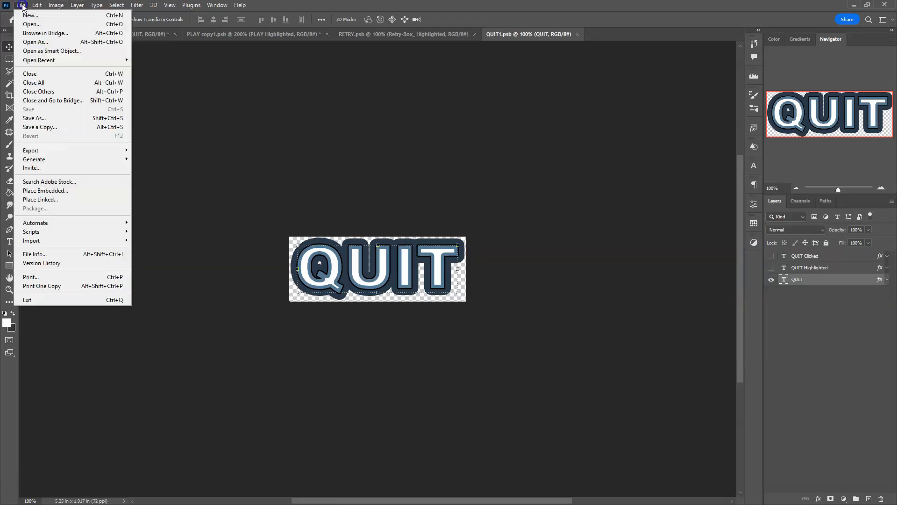
{"action": "left_click", "coordinate": [23, 6]}
{"action": "left_click_drag", "start_coordinate": [770, 268], "coordinate": [767, 257]}
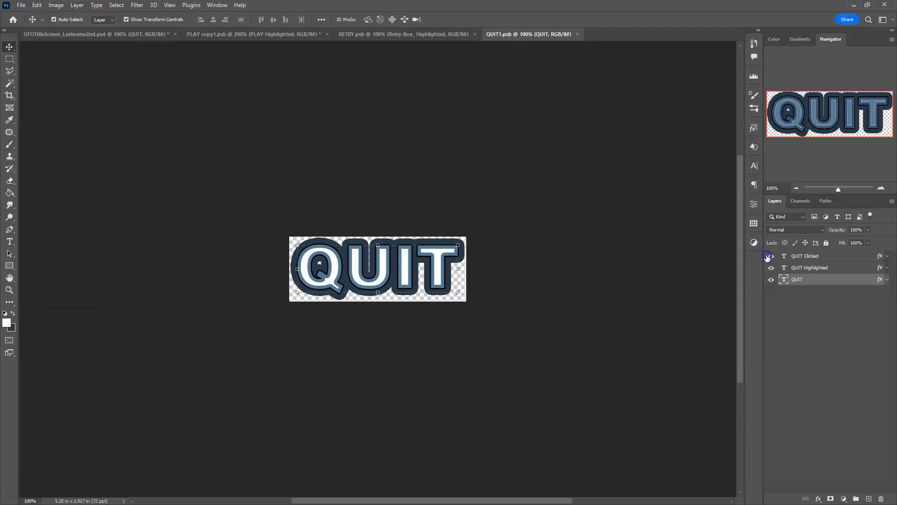
Export the QUIT document's layers to the Sprites folder as PNG-24 files with the file name prefix Q
{"action": "left_click", "coordinate": [21, 5]}
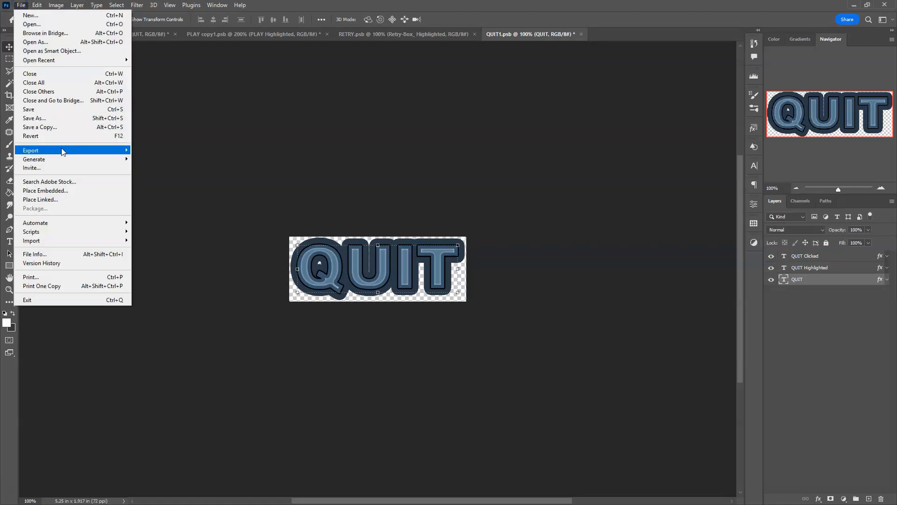
{"action": "mouse_move", "coordinate": [63, 150]}
{"action": "left_click", "coordinate": [168, 245]}
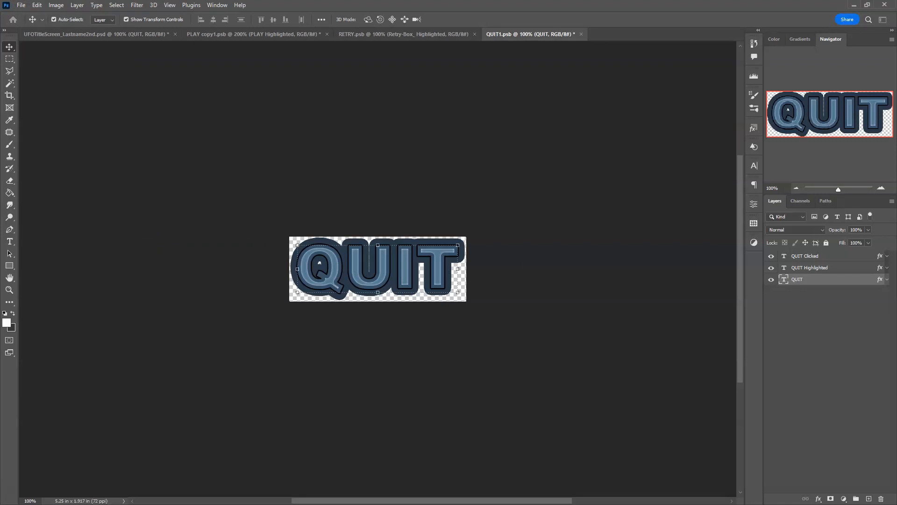
{"action": "left_click", "coordinate": [208, 206]}
{"action": "left_click_drag", "start_coordinate": [222, 192], "coordinate": [0, 187]}
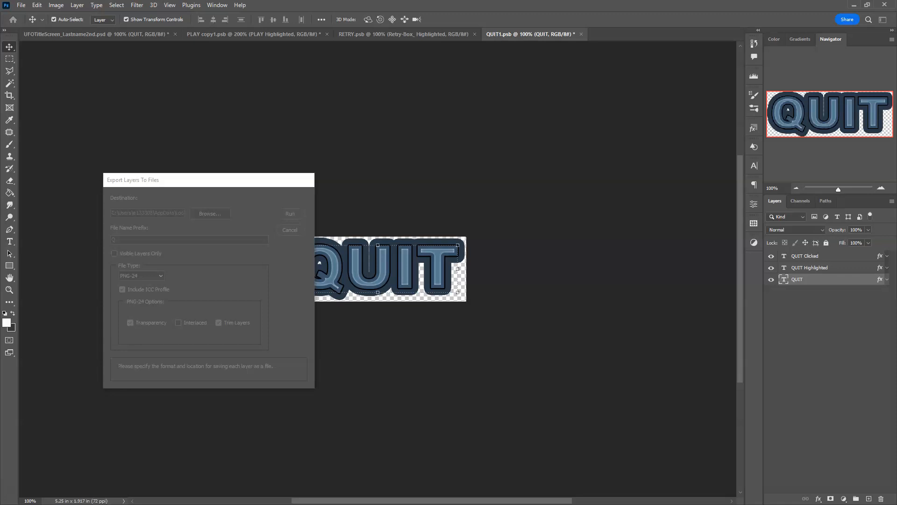
{"action": "key", "text": "Return"}
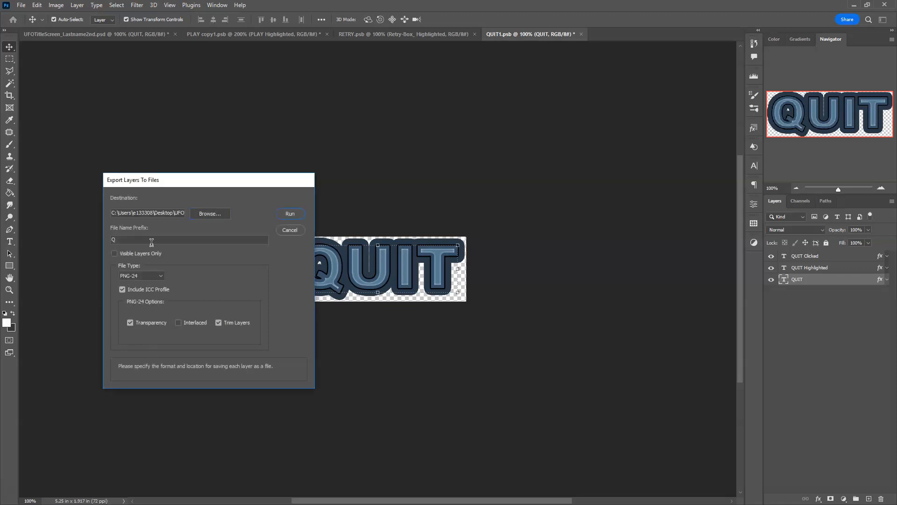
{"action": "left_click", "coordinate": [291, 214]}
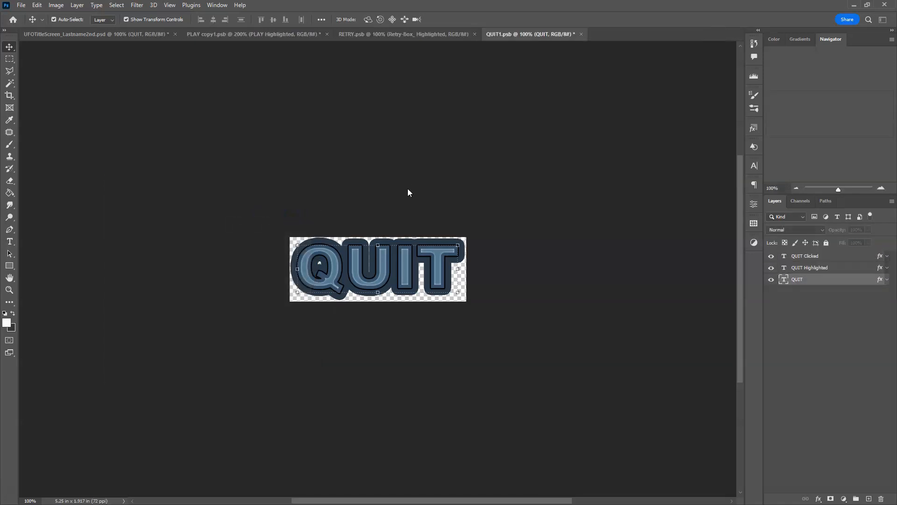
Return to the UFOTitleScreen document and make all of its layers visible, from RETRY down to Background
{"action": "left_click", "coordinate": [492, 292]}
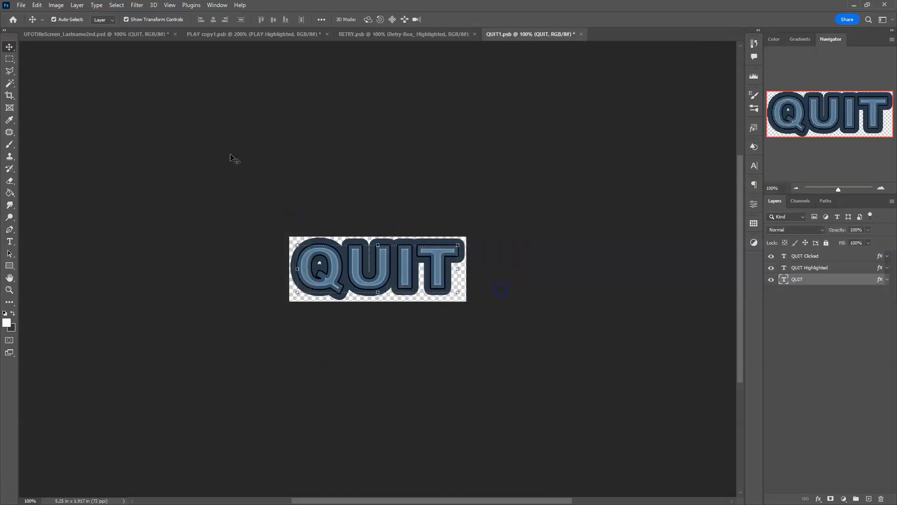
{"action": "left_click", "coordinate": [67, 34]}
{"action": "left_click_drag", "start_coordinate": [771, 336], "coordinate": [771, 256]}
{"action": "left_click", "coordinate": [797, 188]}
{"action": "left_click", "coordinate": [796, 188]}
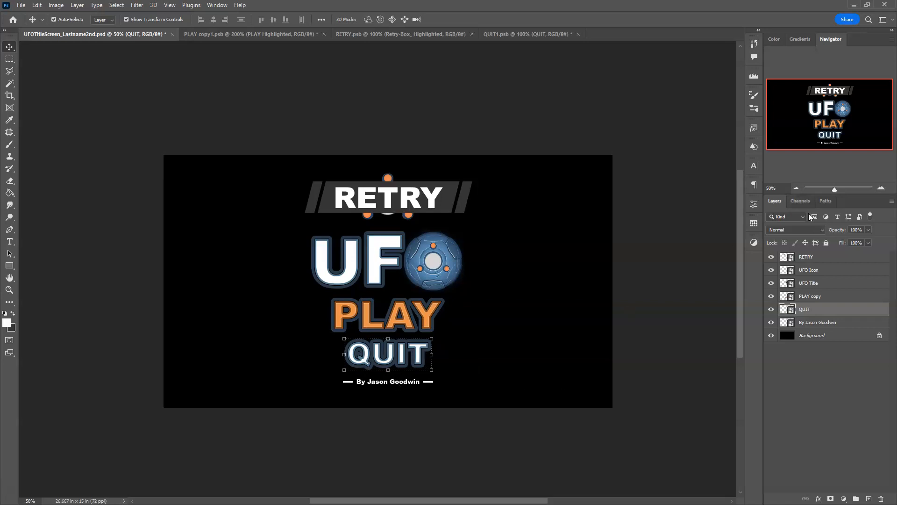
Select the author credit layer beneath the QUIT text and hide it
{"action": "scroll", "coordinate": [367, 377], "scroll_direction": "up", "scroll_amount": 4}
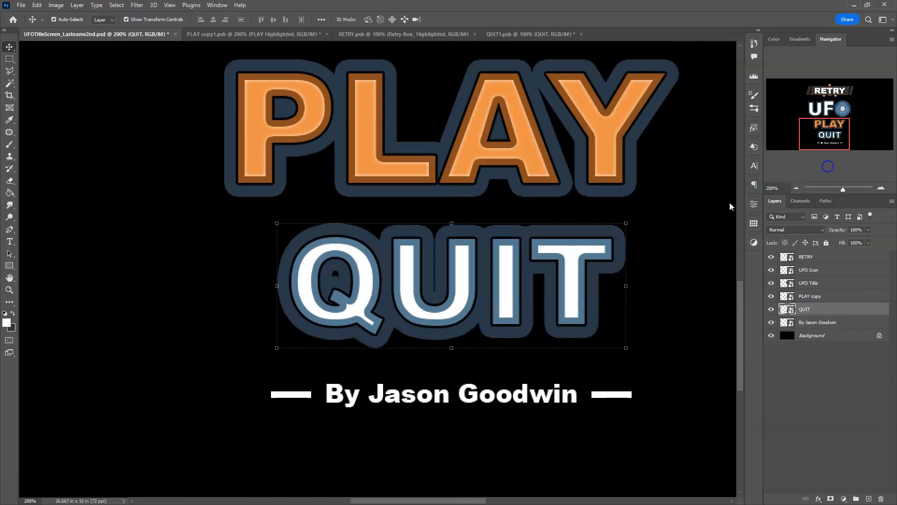
{"action": "left_click", "coordinate": [595, 395]}
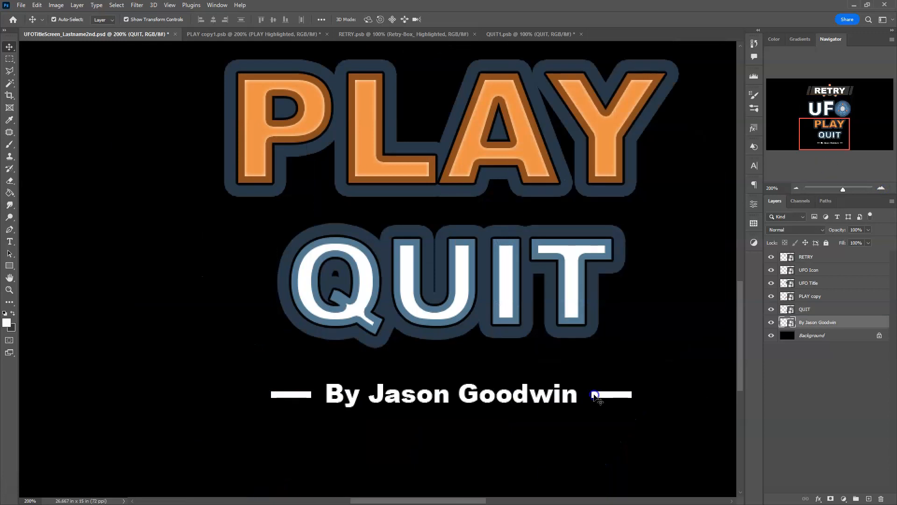
{"action": "left_click", "coordinate": [377, 394]}
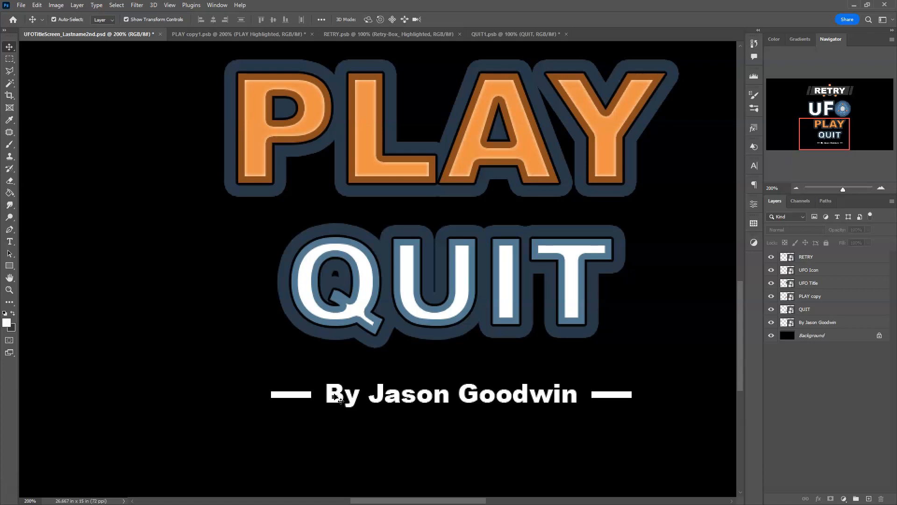
{"action": "left_click", "coordinate": [771, 322]}
{"action": "left_click", "coordinate": [808, 321]}
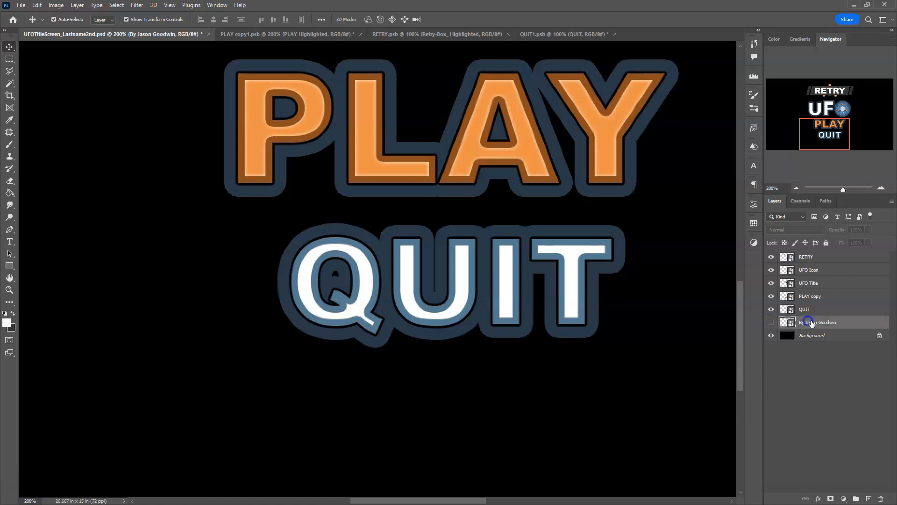
{"action": "left_click_drag", "start_coordinate": [833, 138], "coordinate": [840, 128]}
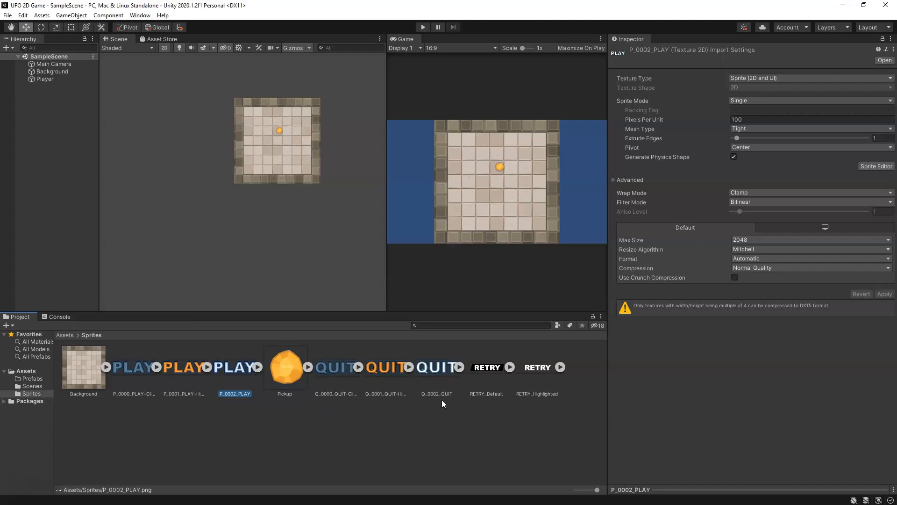
Switch to Unity and inspect the clicked, highlighted and default PLAY sprites plus RETRY_Default in the Sprites folder
{"action": "left_click", "coordinate": [198, 376]}
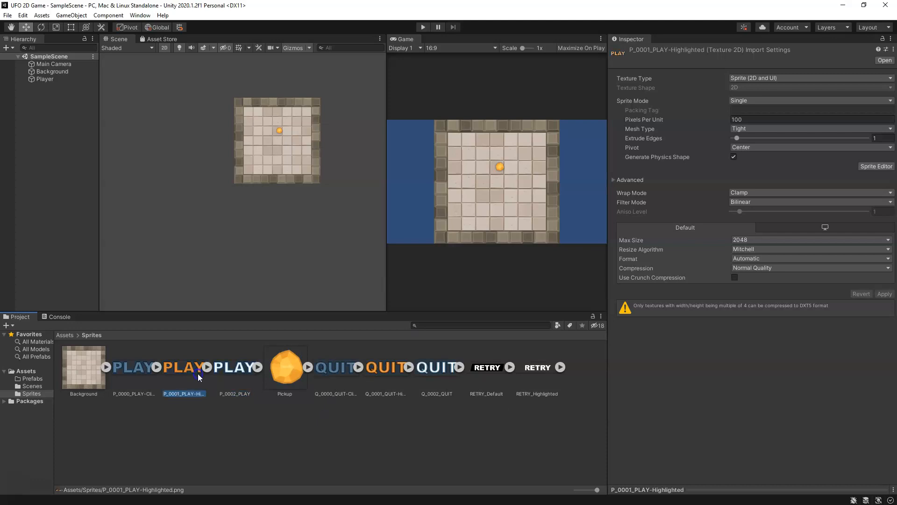
{"action": "left_click", "coordinate": [127, 393]}
{"action": "left_click", "coordinate": [184, 395]}
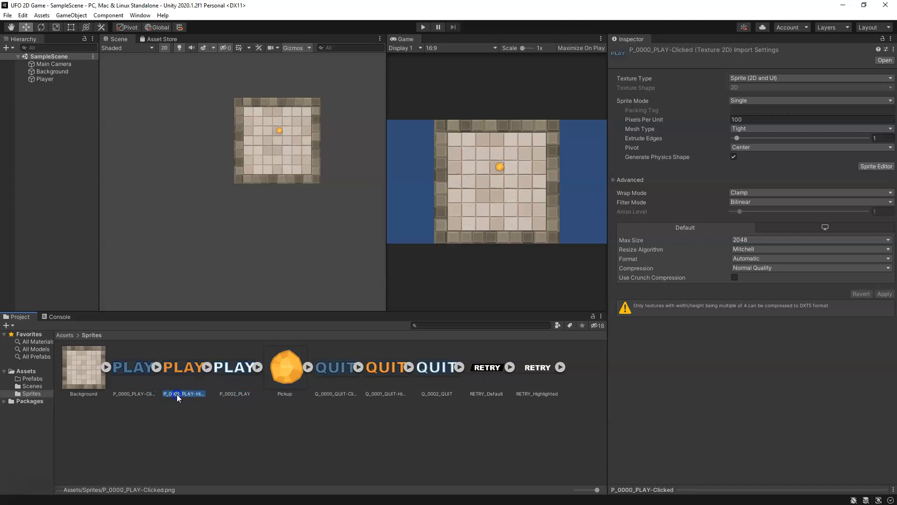
{"action": "left_click", "coordinate": [239, 396]}
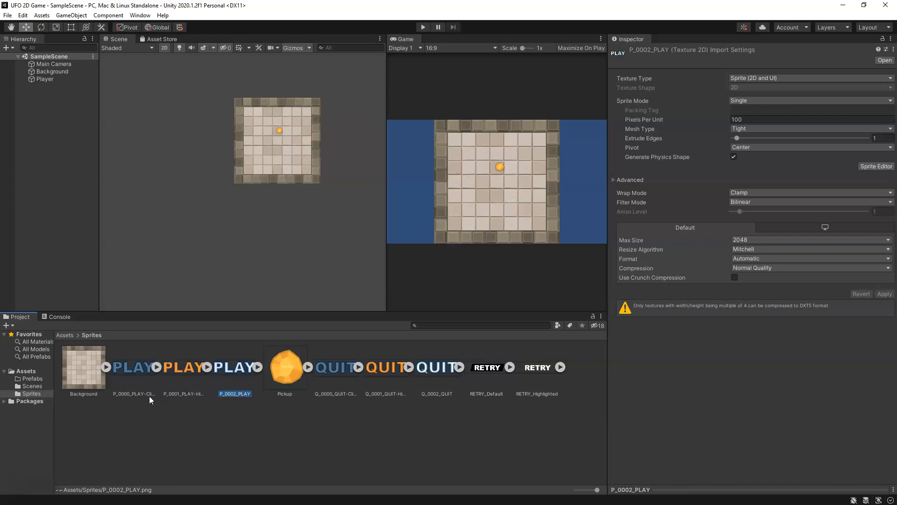
{"action": "left_click", "coordinate": [133, 394]}
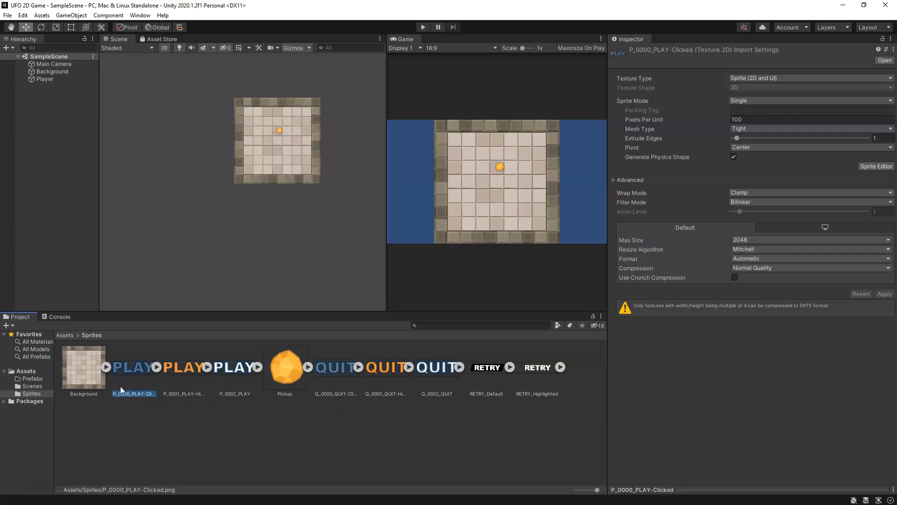
{"action": "left_click", "coordinate": [486, 375]}
{"action": "left_click", "coordinate": [421, 418]}
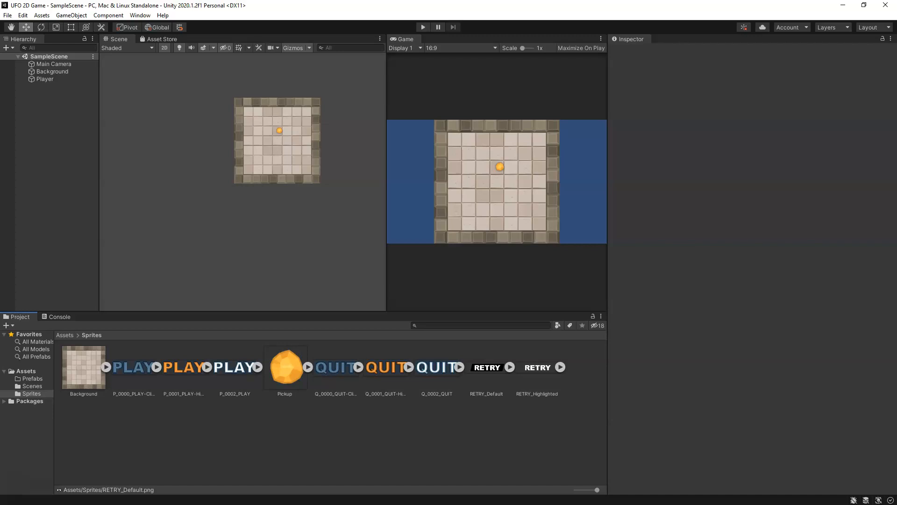
Import Space.png from the Desktop folder into the project's Sprites folder and select the imported sprite
{"action": "left_click_drag", "start_coordinate": [1, 94], "coordinate": [592, 131]}
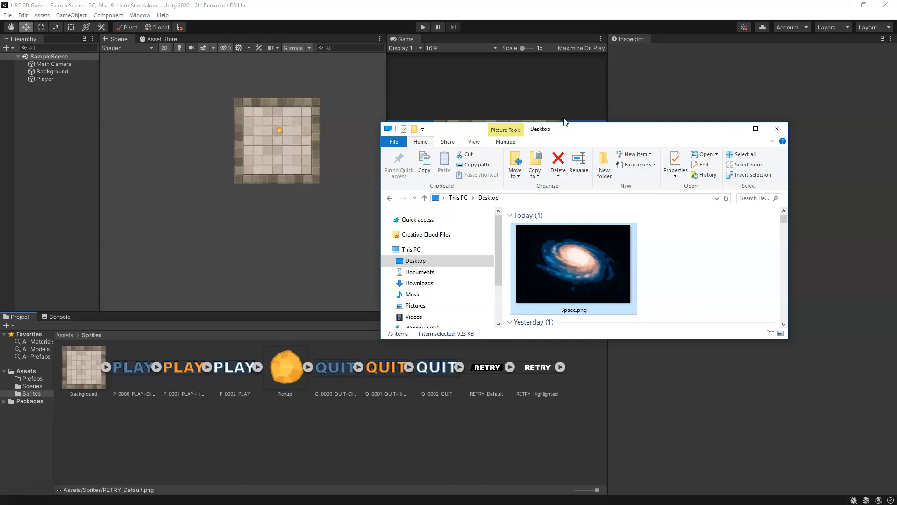
{"action": "left_click_drag", "start_coordinate": [566, 134], "coordinate": [550, 129]}
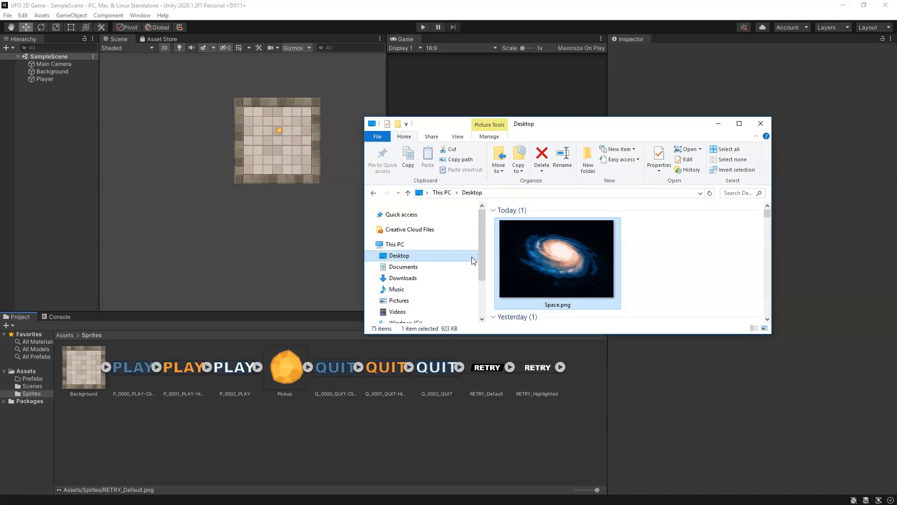
{"action": "left_click_drag", "start_coordinate": [574, 125], "coordinate": [581, 102]}
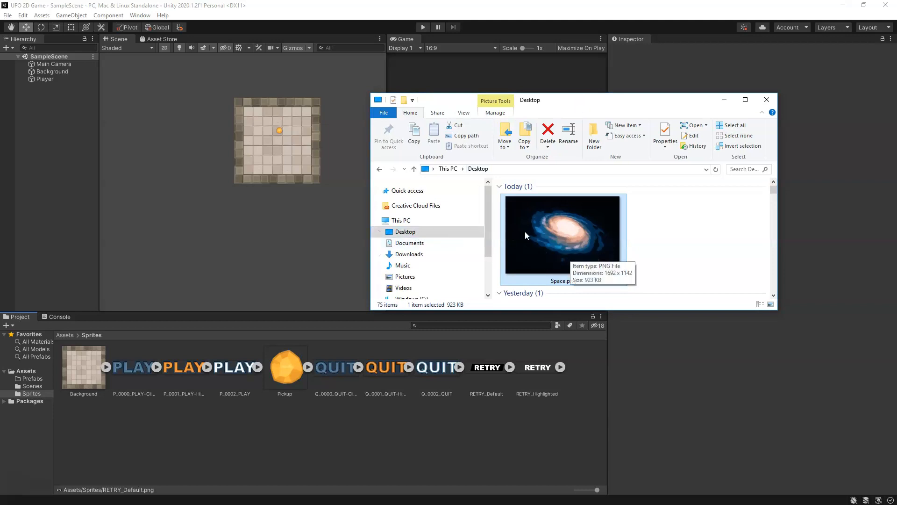
{"action": "left_click_drag", "start_coordinate": [574, 227], "coordinate": [434, 458]}
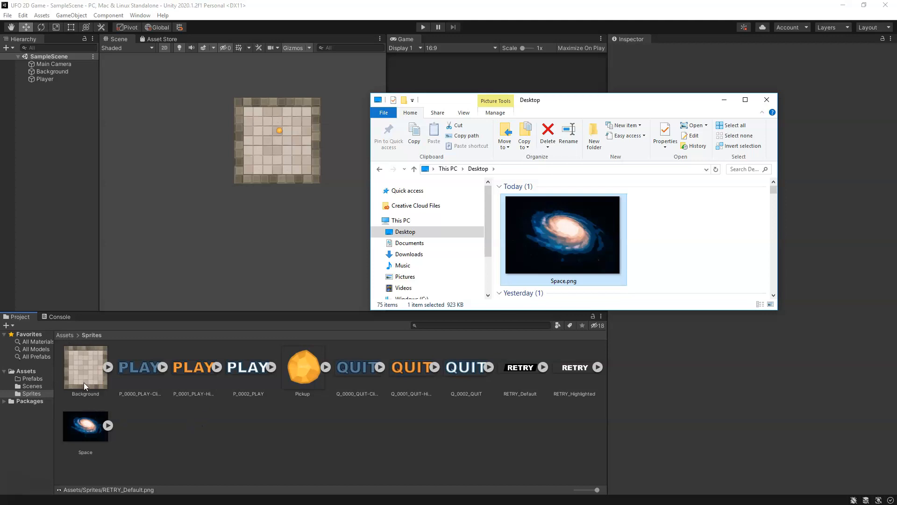
{"action": "left_click", "coordinate": [79, 426]}
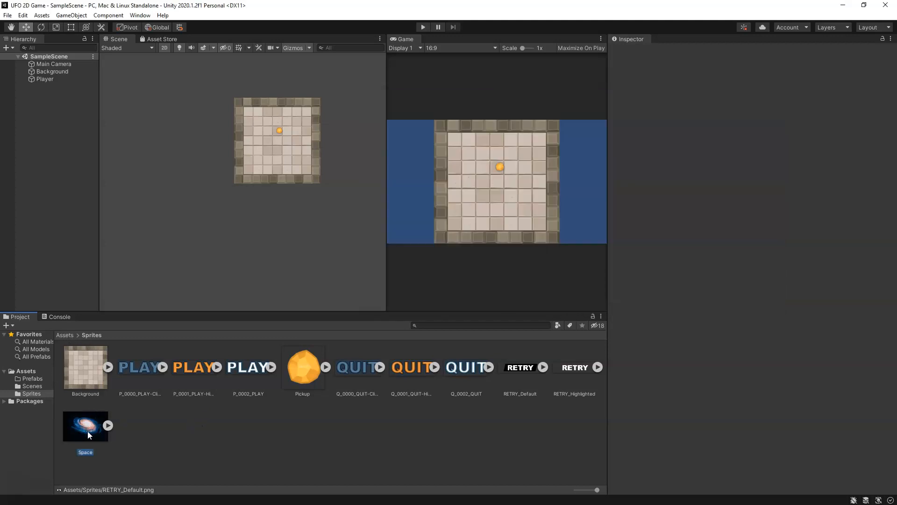
View the contents of the Scenes folder, then select the Sprites folder again
{"action": "left_click_drag", "start_coordinate": [34, 385], "coordinate": [36, 387]}
{"action": "left_click", "coordinate": [33, 386]}
{"action": "left_click_drag", "start_coordinate": [130, 366], "coordinate": [32, 394]}
{"action": "left_click", "coordinate": [32, 394]}
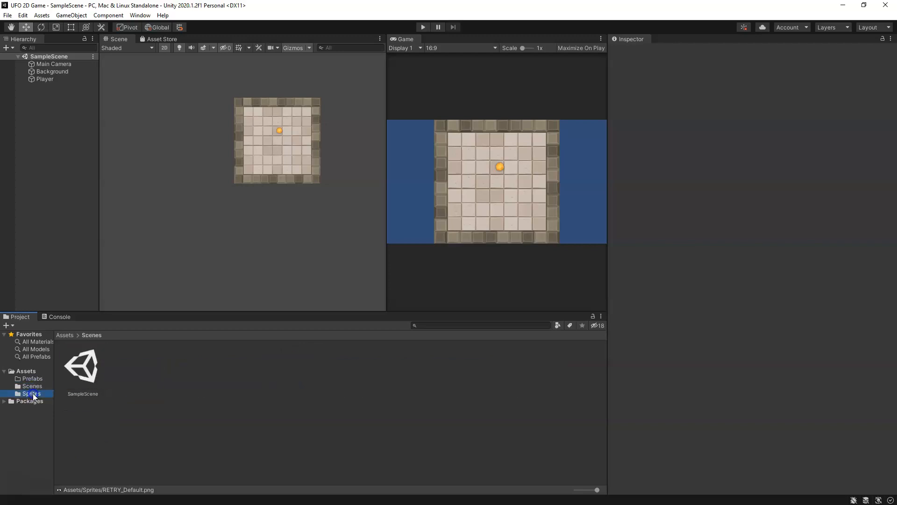